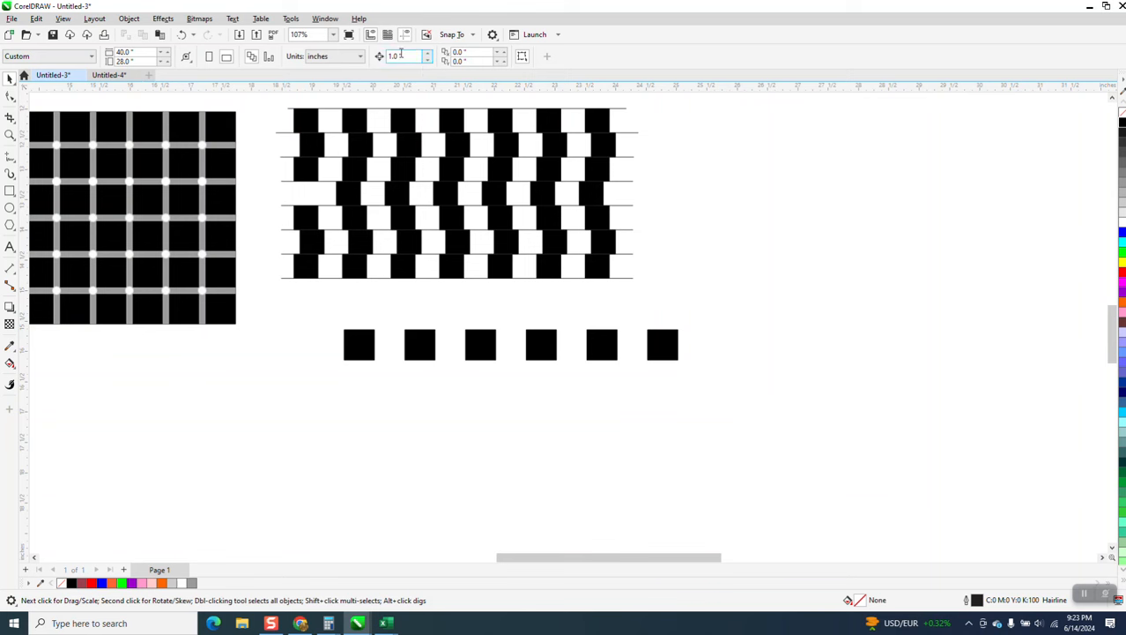
# Step: Set the nudge distance to 0.5 in and duplicate the row of six black squares downward five times, stacking them edge to edge
pyautogui.click(379, 57)
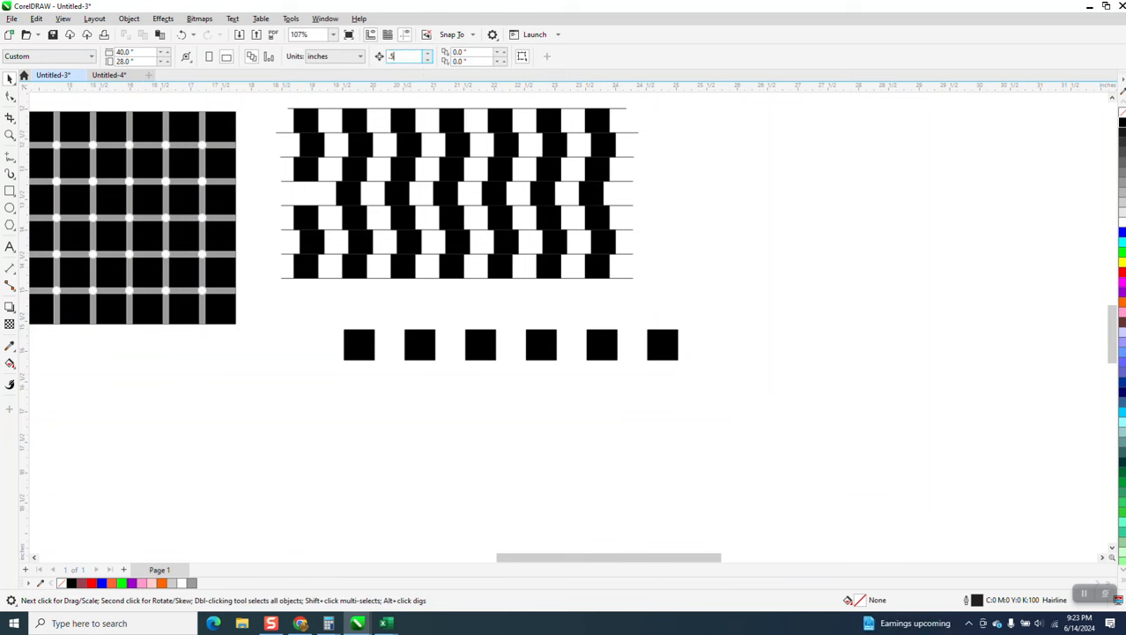
pyautogui.moveTo(319, 326); pyautogui.dragTo(796, 403)
pyautogui.press('KP_Add')
pyautogui.press('Down')
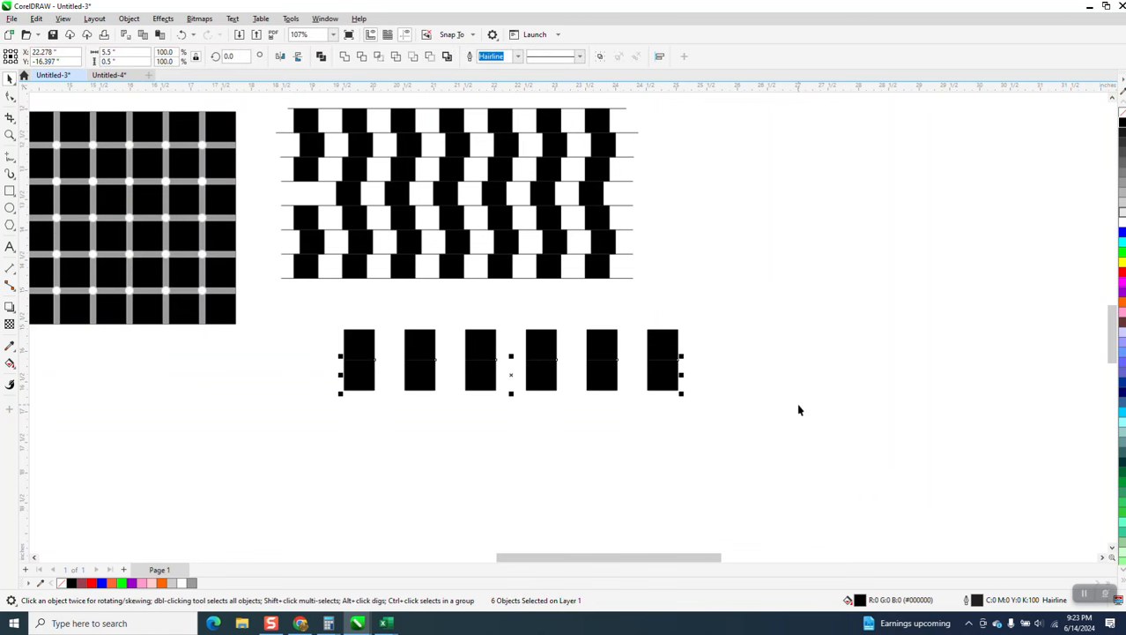
pyautogui.press('KP_Add')
pyautogui.press('Down')
pyautogui.press('KP_Add')
pyautogui.press('Down')
pyautogui.press('KP_Add')
pyautogui.press('Down')
pyautogui.press('KP_Add')
pyautogui.press('Down')
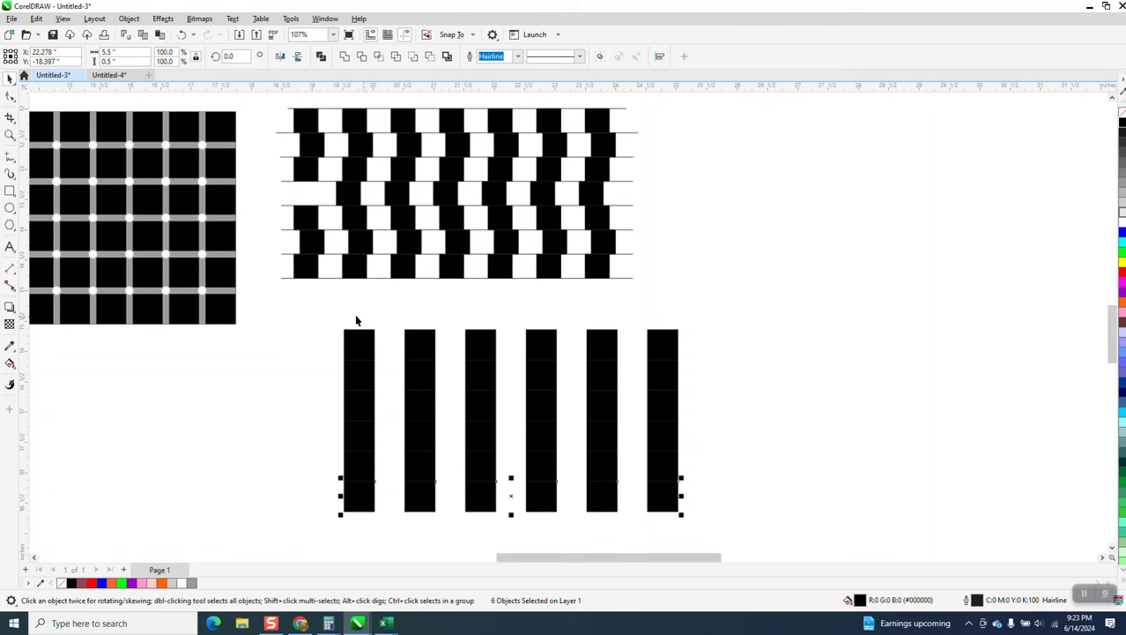
pyautogui.click(509, 293)
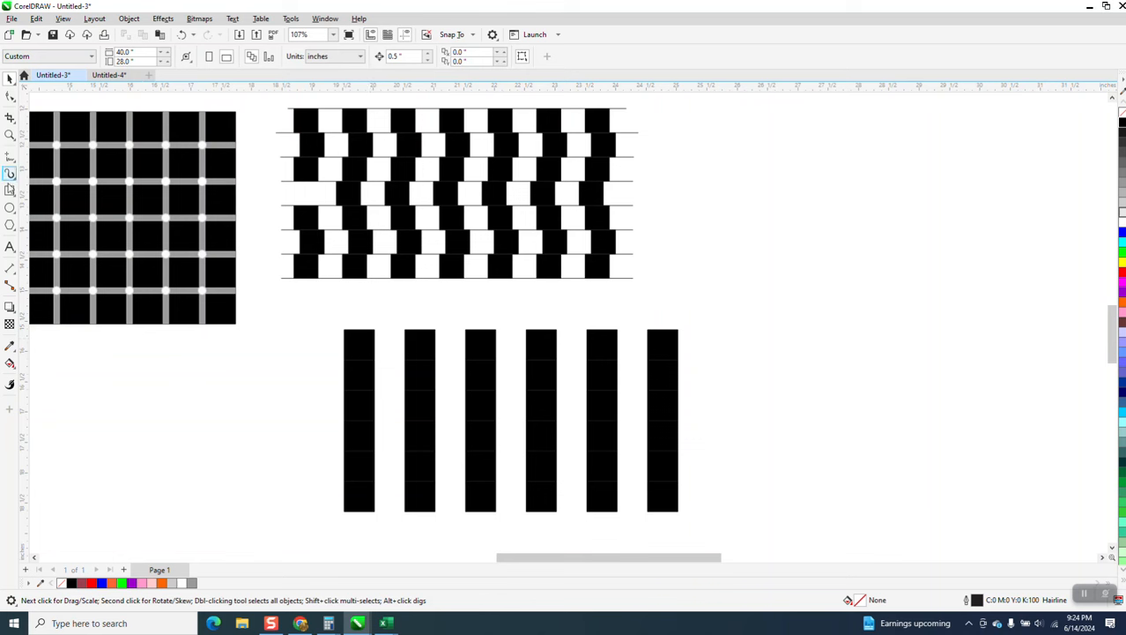
pyautogui.click(11, 158)
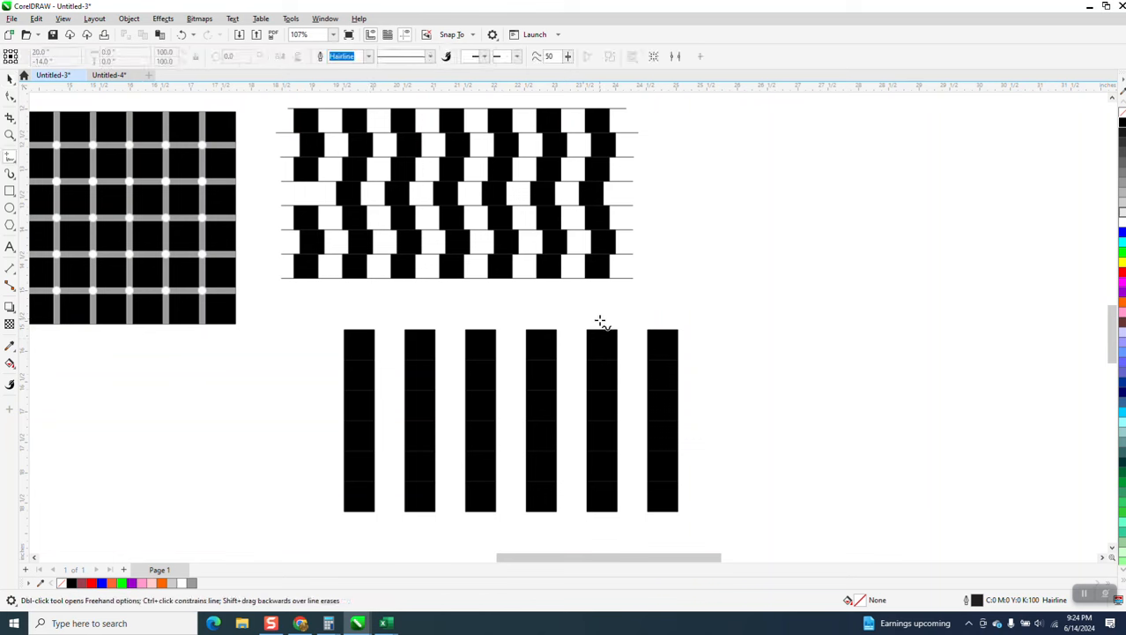
pyautogui.moveTo(367, 301); pyautogui.dragTo(710, 306)
pyautogui.hotkey('ctrl', 'z')
# Step: Draw a horizontal 2-Point Line about 6.5 in long and move it onto the top edge of the black columns
pyautogui.click(16, 164)
pyautogui.click(18, 157)
pyautogui.click(16, 166)
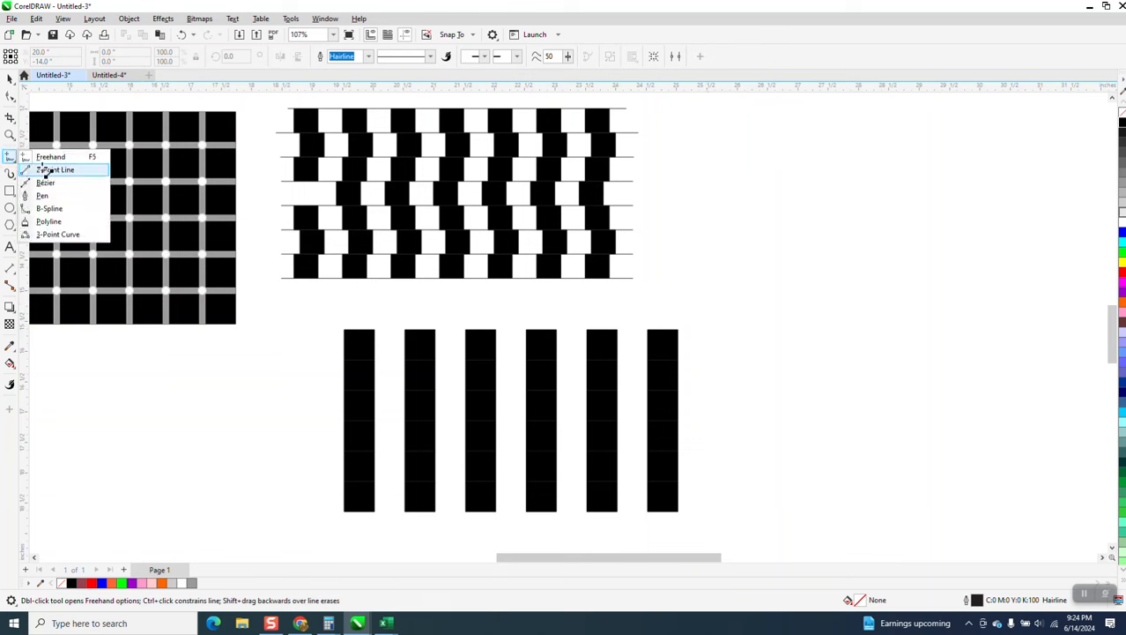
pyautogui.click(44, 170)
pyautogui.moveTo(306, 291); pyautogui.dragTo(707, 292)
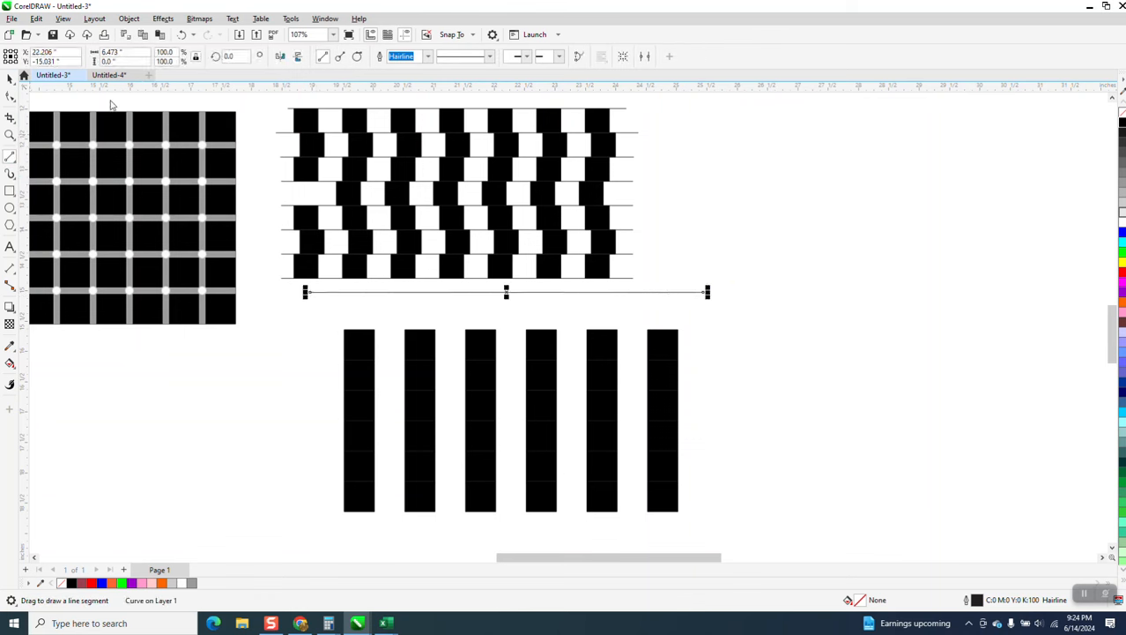
pyautogui.press('space')
pyautogui.moveTo(506, 291); pyautogui.dragTo(535, 330)
pyautogui.scroll(-2, 517, 300)
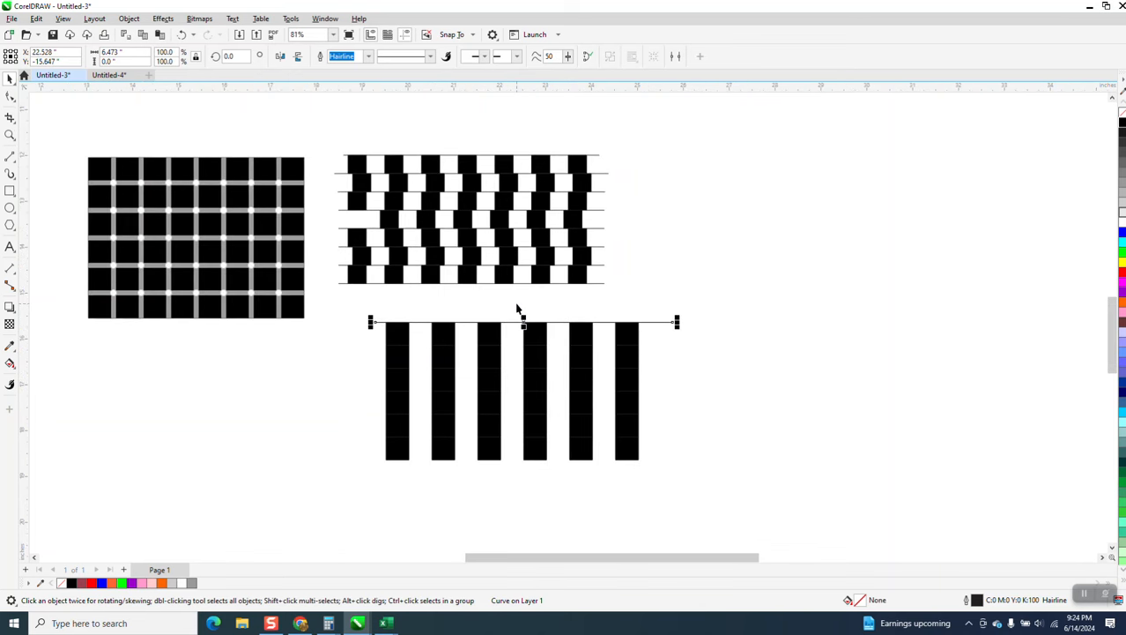
# Step: Duplicate the horizontal line six times at 0.5 in intervals down to the bottom edge of the black columns
pyautogui.hotkey('ctrl', 'd')
pyautogui.hotkey('ctrl', 'd')
pyautogui.hotkey('ctrl', 'd')
pyautogui.hotkey('ctrl', 'd')
pyautogui.hotkey('ctrl', 'd')
pyautogui.hotkey('ctrl', 'd')
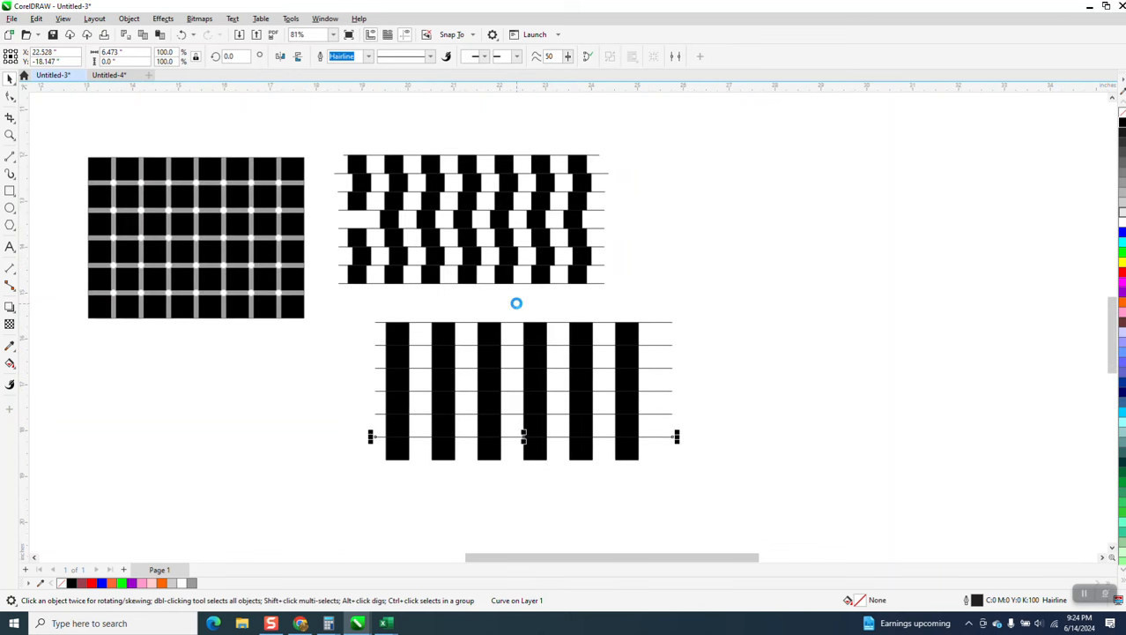
pyautogui.click(890, 336)
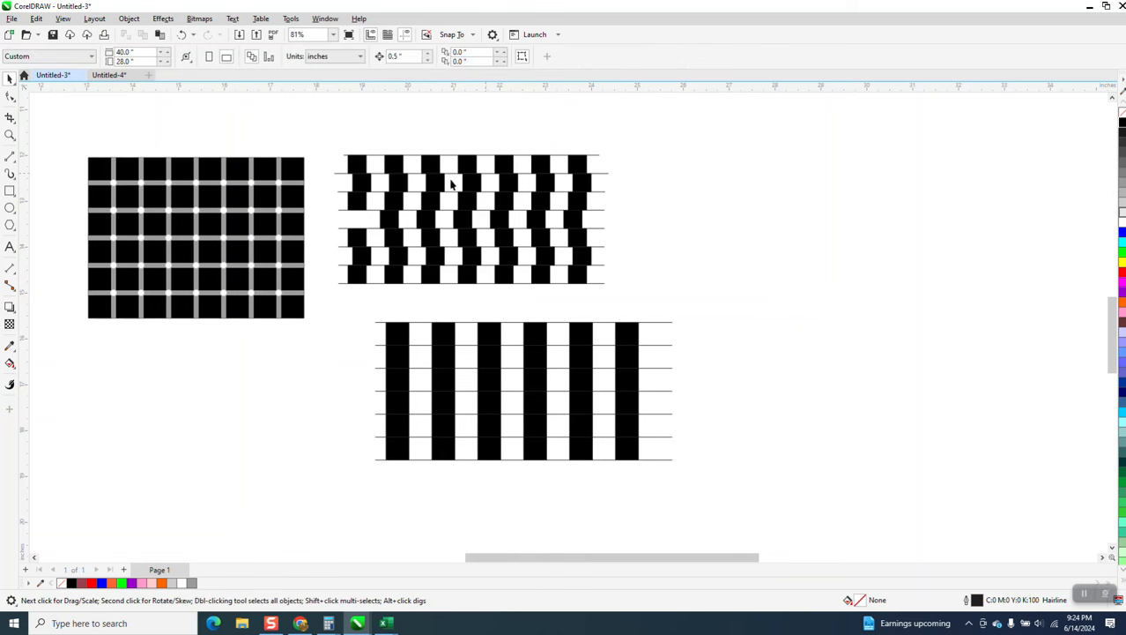
# Step: Set the nudge distance to 0.1 in and shift the second row of black squares one nudge to the right
pyautogui.click(9, 136)
pyautogui.moveTo(363, 304); pyautogui.dragTo(759, 532)
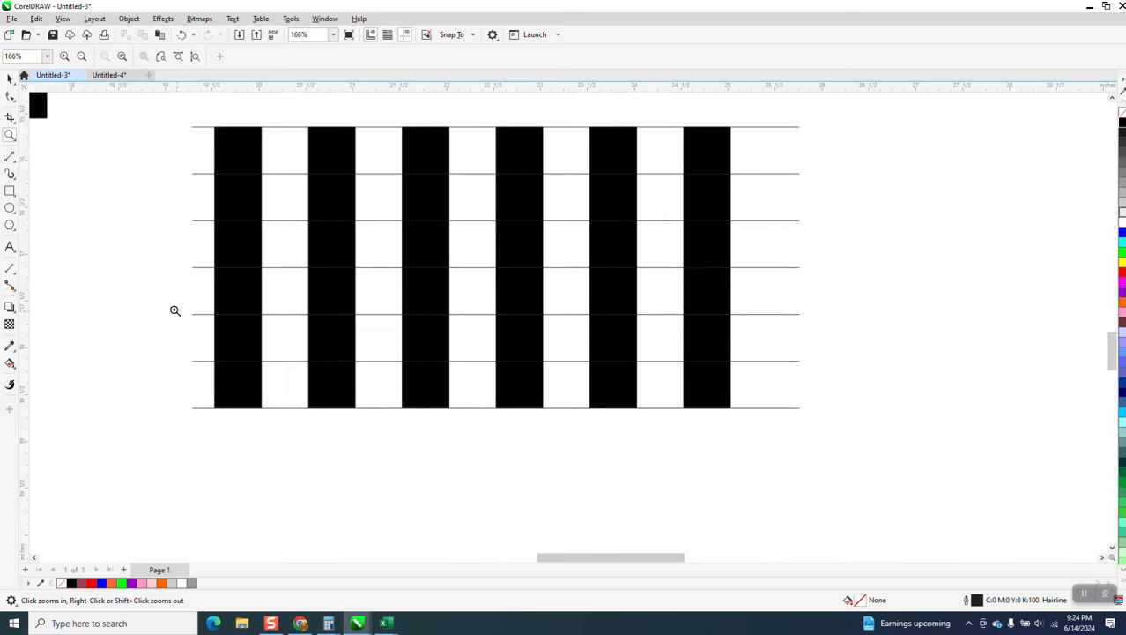
pyautogui.click(9, 80)
pyautogui.scroll(-1, 242, 248)
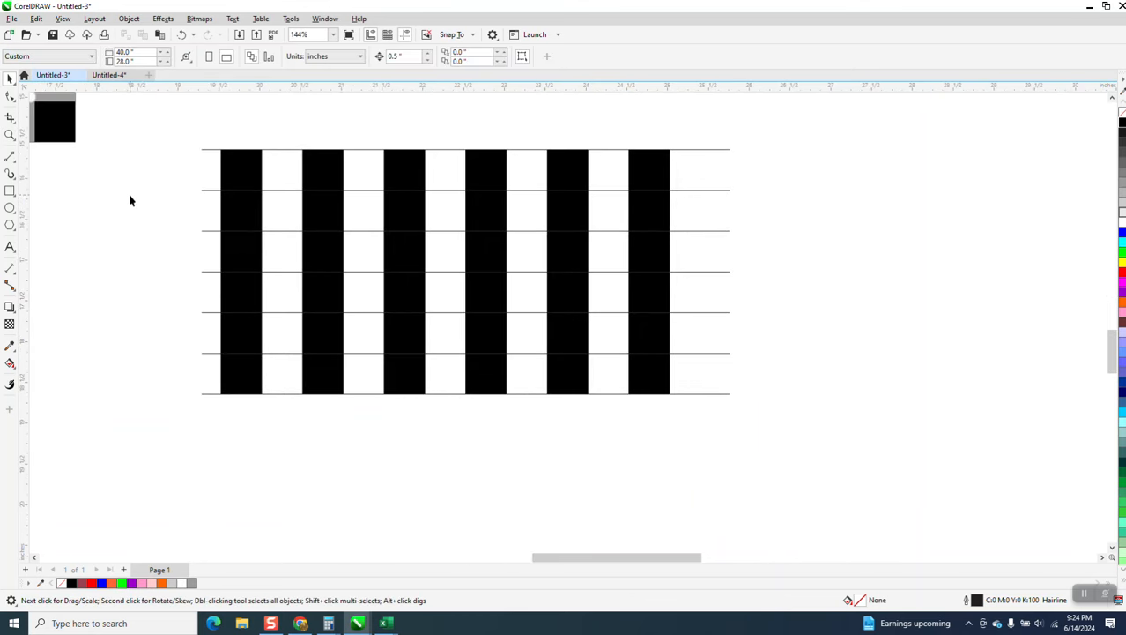
pyautogui.moveTo(189, 212); pyautogui.dragTo(680, 210)
pyautogui.click(779, 199)
pyautogui.moveTo(411, 57); pyautogui.dragTo(373, 64)
pyautogui.write('.1')
pyautogui.press('Return')
pyautogui.moveTo(188, 212); pyautogui.dragTo(676, 211)
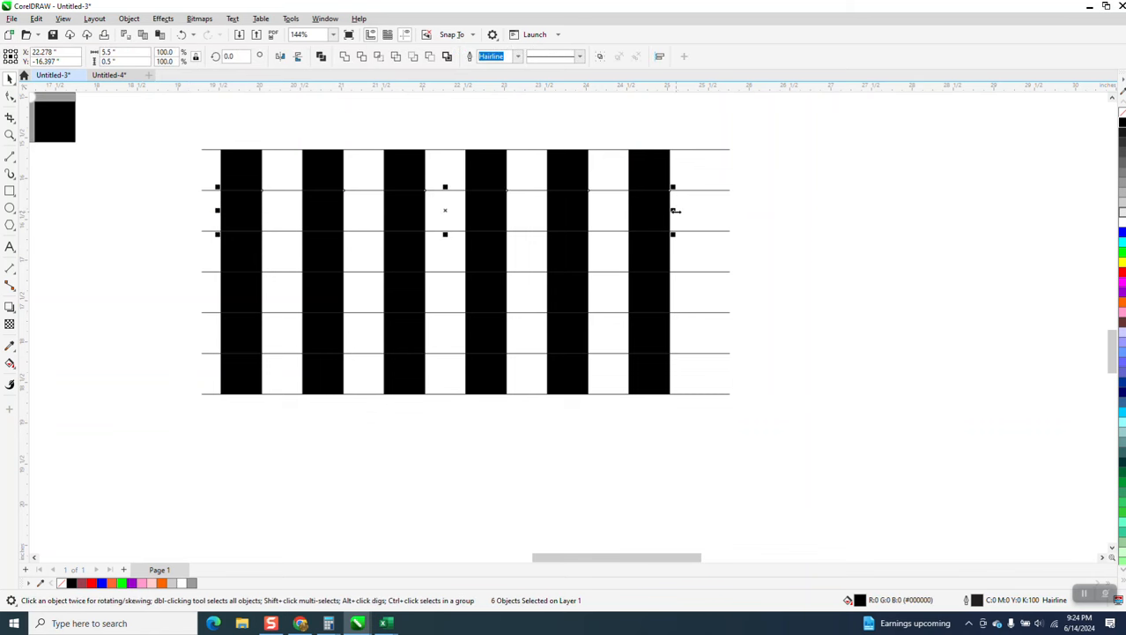
pyautogui.press('Right')
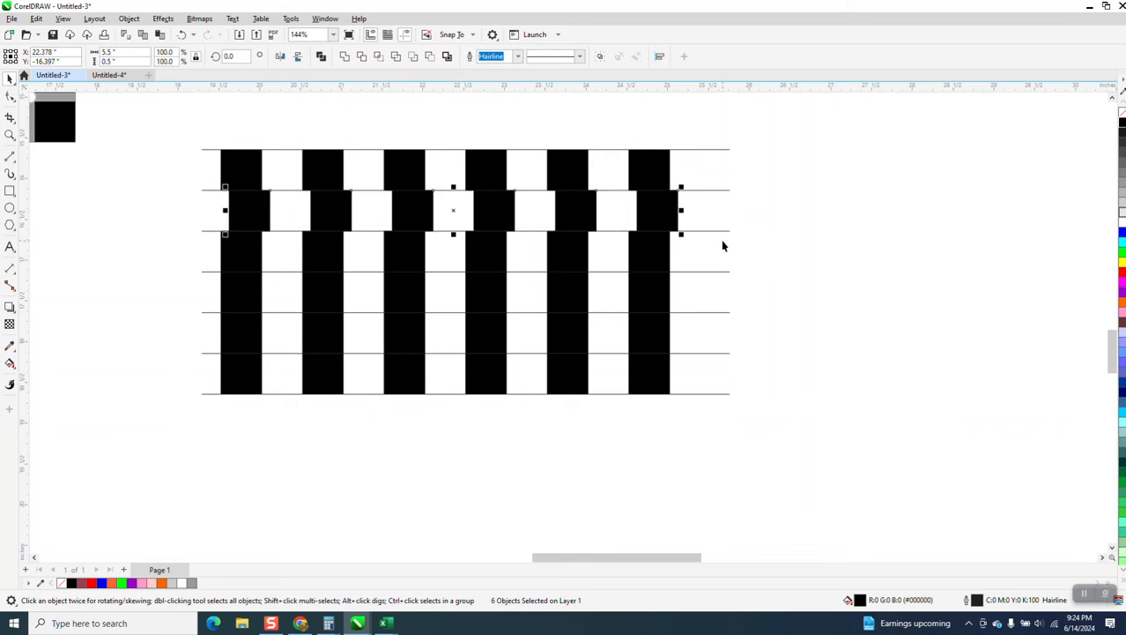
# Step: Shift the fourth row of squares 0.1 in to the left and the sixth row 0.1 in to the right
pyautogui.moveTo(699, 286); pyautogui.dragTo(192, 299)
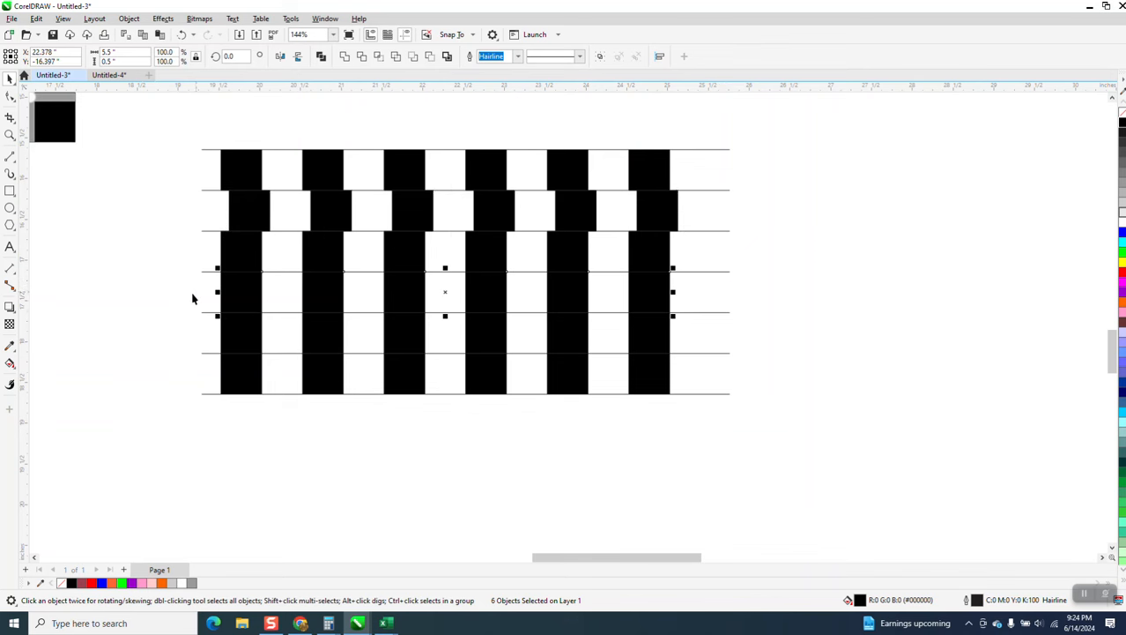
pyautogui.press('Left')
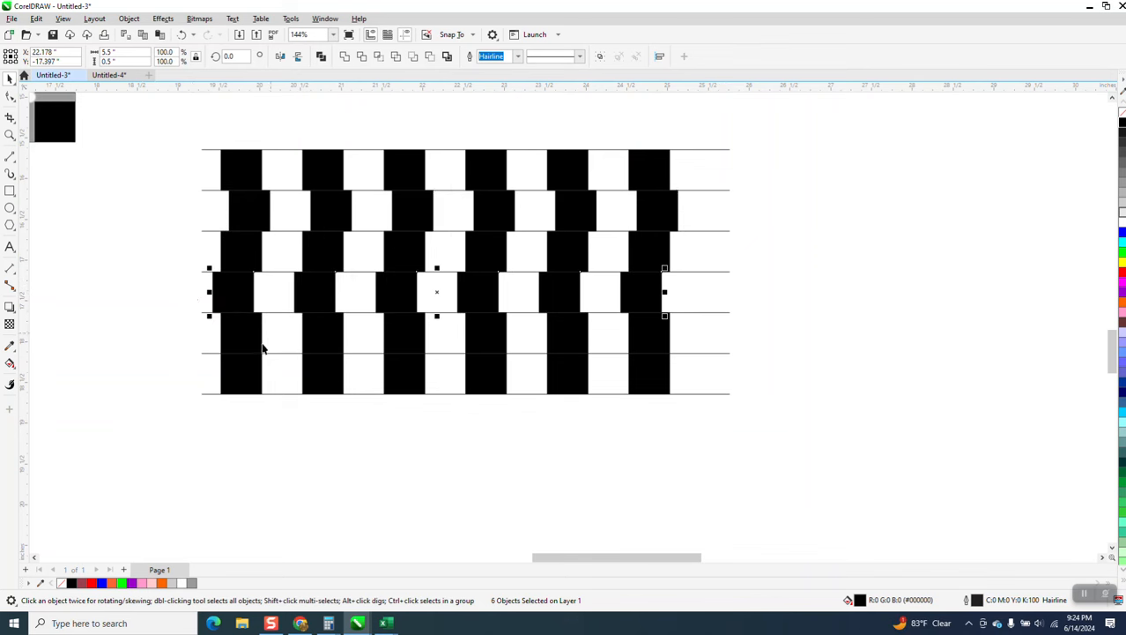
pyautogui.moveTo(206, 364); pyautogui.dragTo(687, 383)
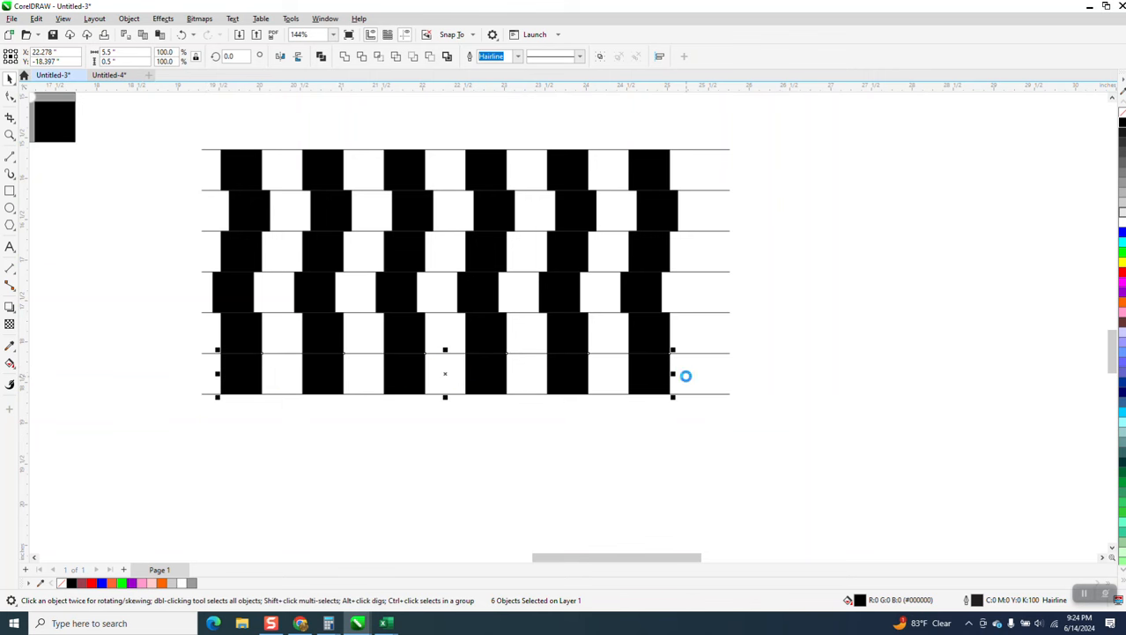
pyautogui.press('Right')
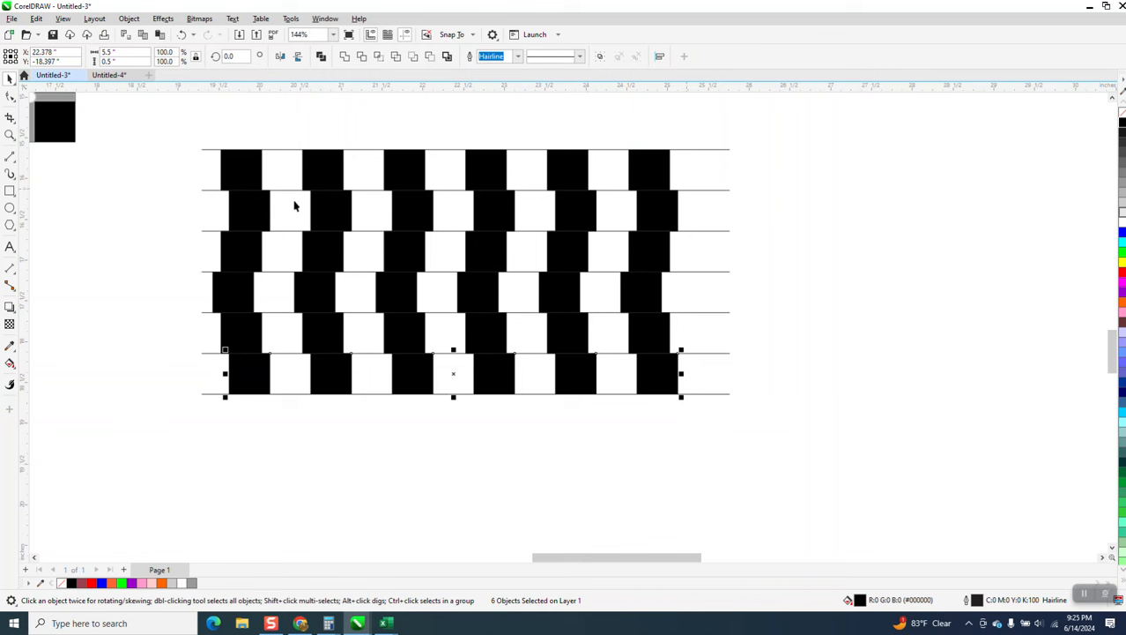
pyautogui.click(704, 145)
pyautogui.scroll(-5, 704, 154)
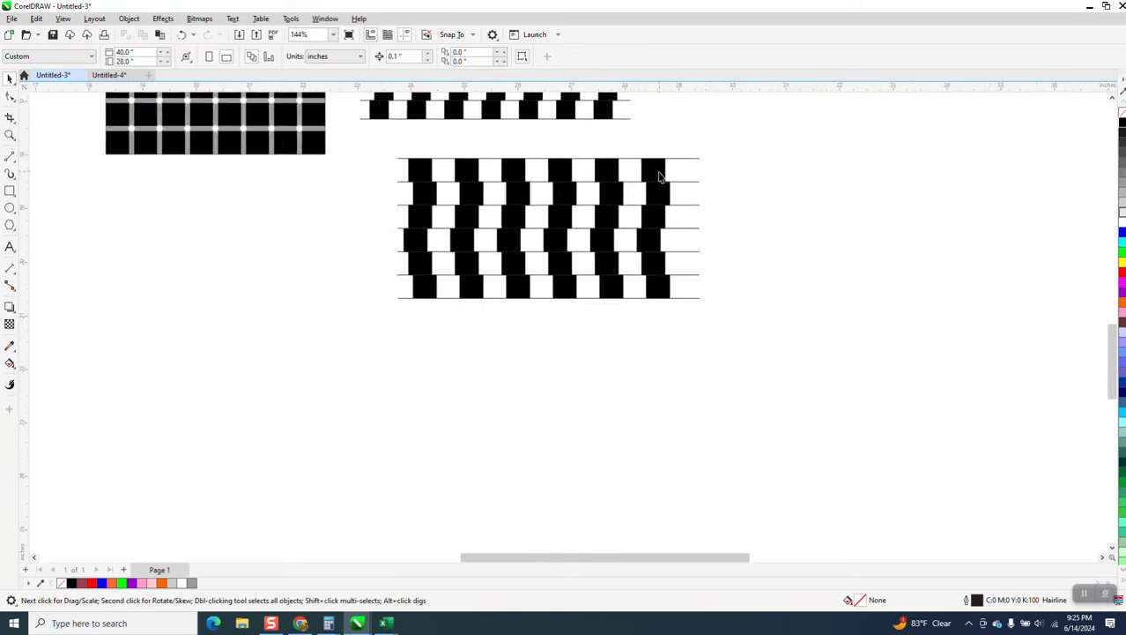
pyautogui.scroll(-1, 327, 183)
pyautogui.press('z')
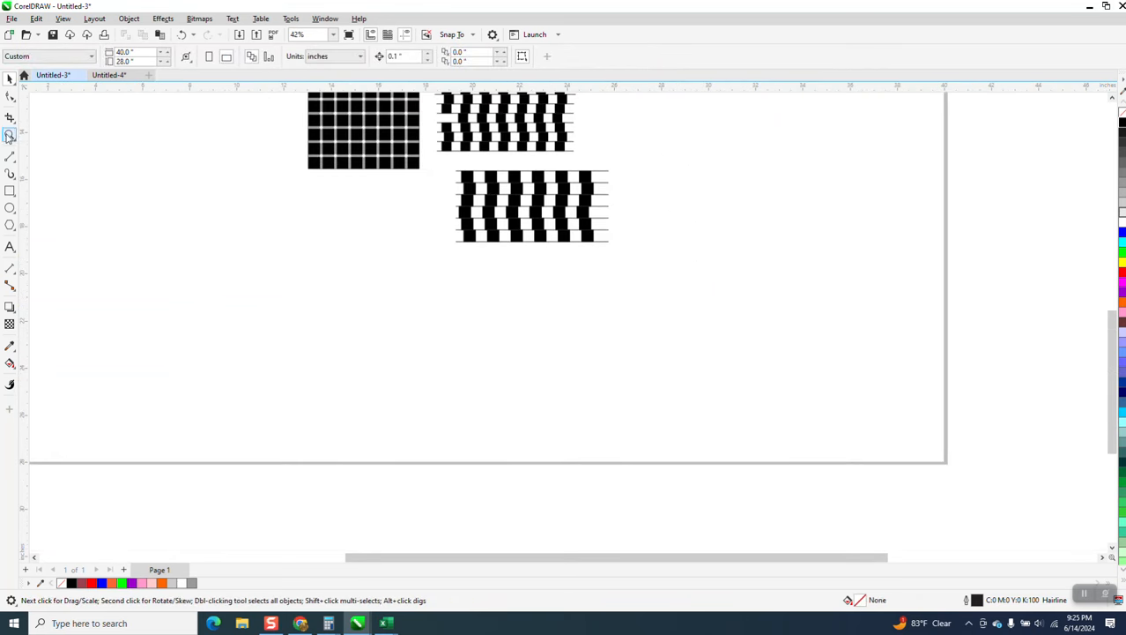
pyautogui.scroll(-1, 388, 211)
pyautogui.moveTo(304, 119); pyautogui.dragTo(571, 252)
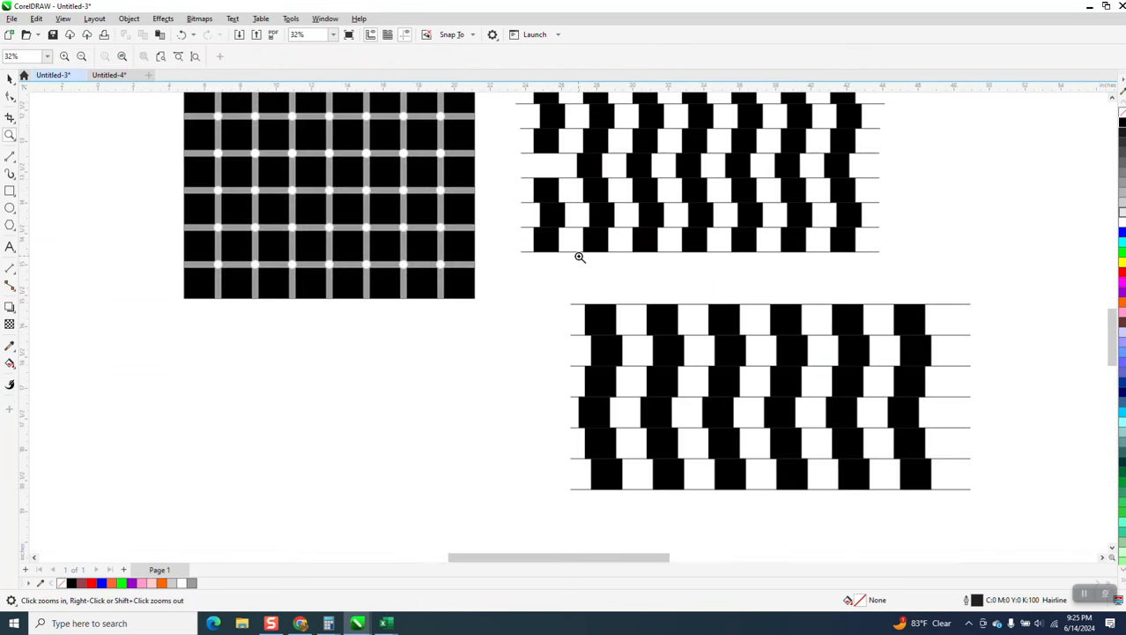
pyautogui.click(10, 207)
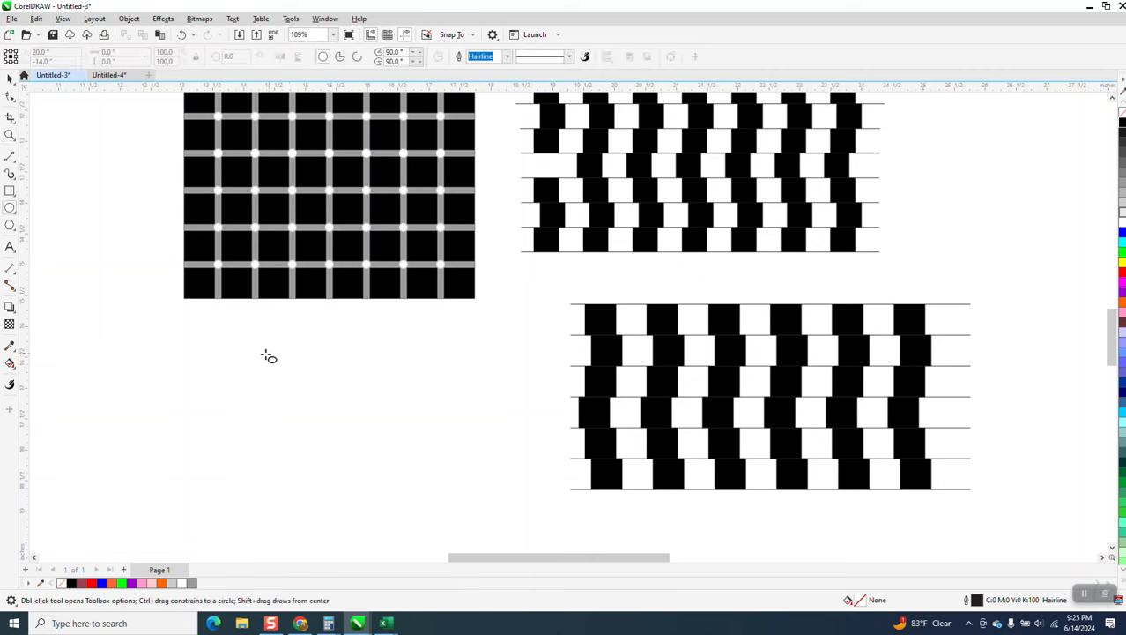
pyautogui.moveTo(229, 374); pyautogui.dragTo(244, 363)
pyautogui.press('Delete')
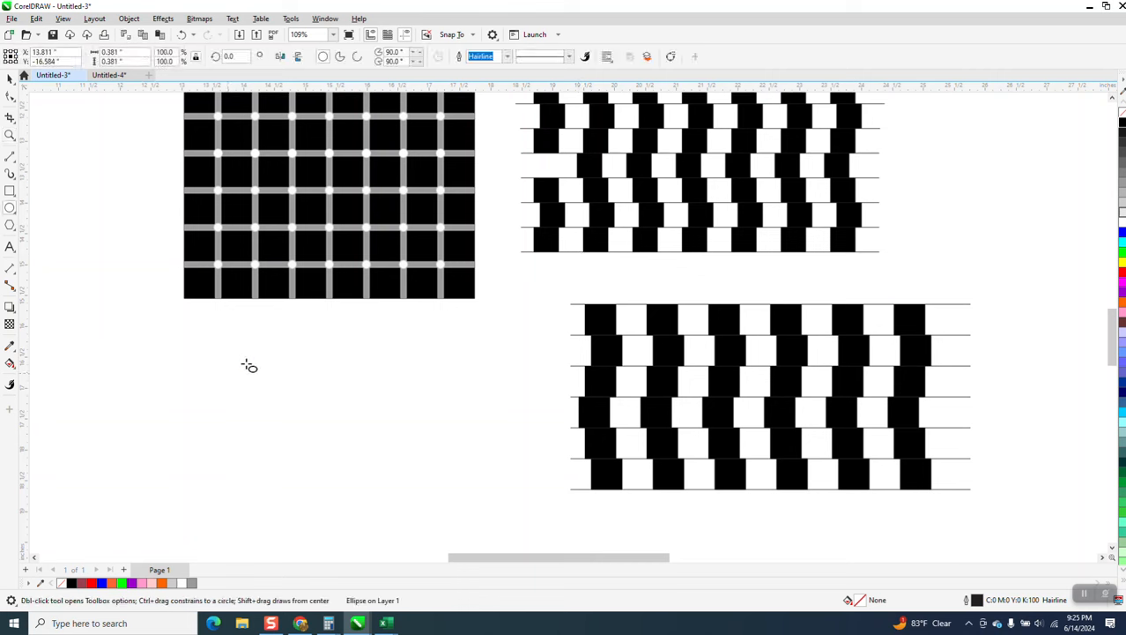
# Step: Draw a square below the gray-lined grid, set its size to 0.5 in and fill it black
pyautogui.click(9, 190)
pyautogui.moveTo(230, 330); pyautogui.dragTo(200, 357)
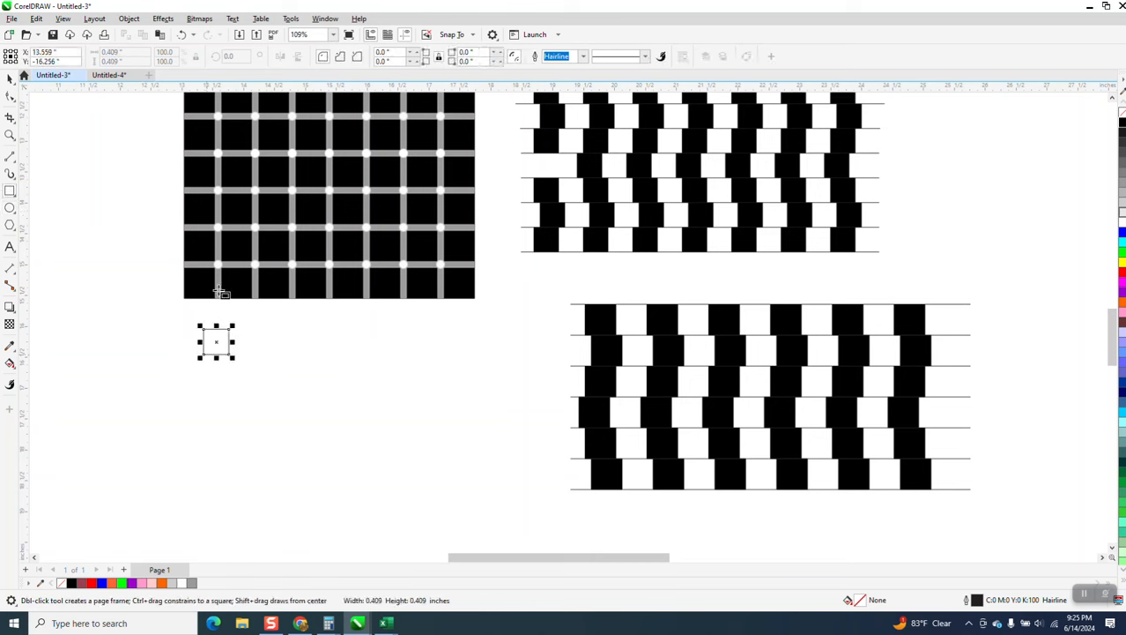
pyautogui.click(136, 53)
pyautogui.write('0.5')
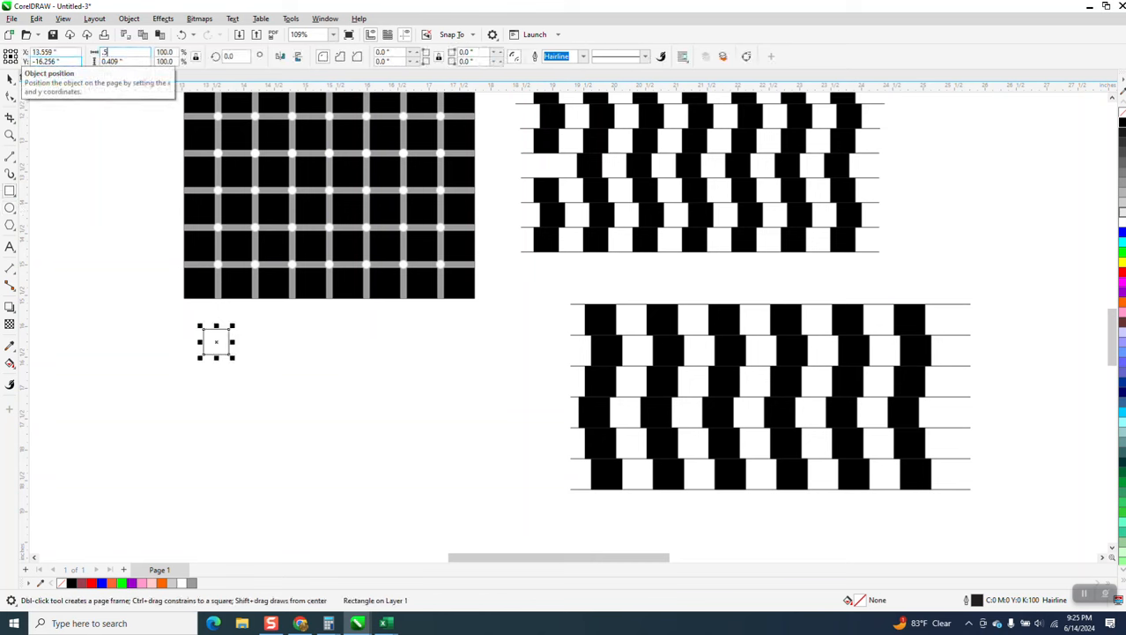
pyautogui.press('Return')
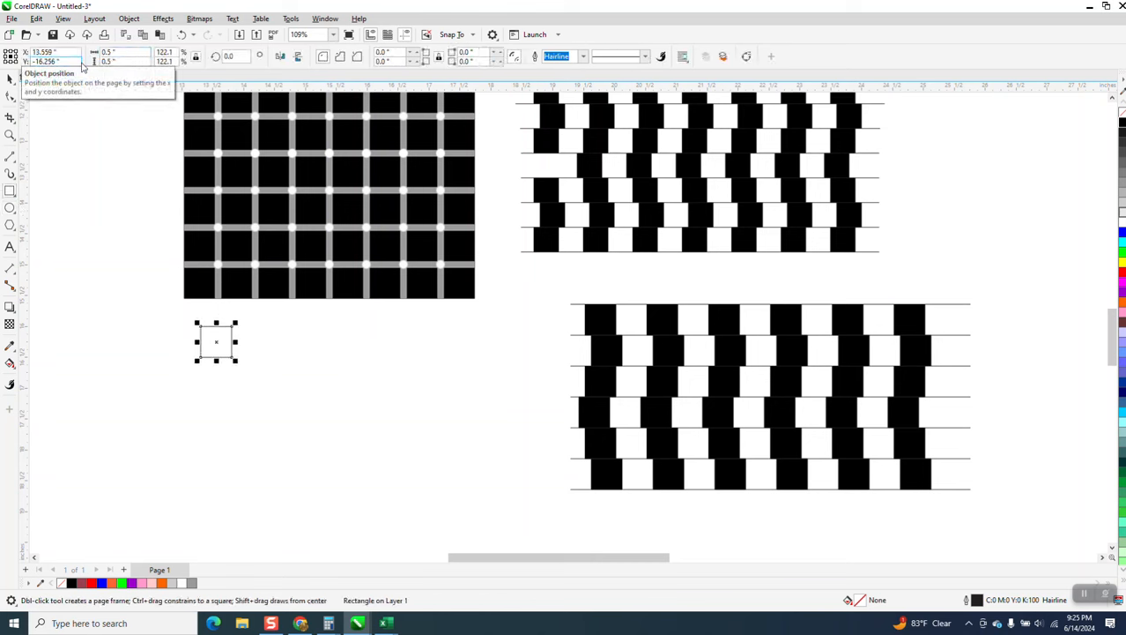
pyautogui.click(9, 78)
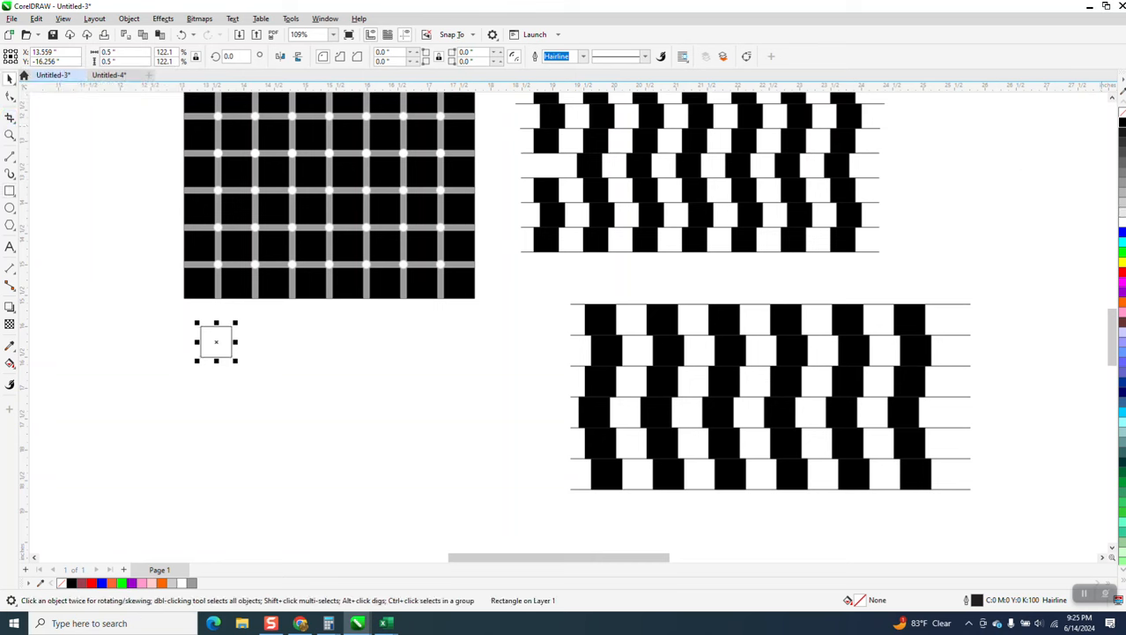
pyautogui.click(1122, 125)
# Step: Set the nudge distance to 0.6 in and duplicate the black square six times to the right to form a row
pyautogui.click(141, 108)
pyautogui.write('.6')
pyautogui.click(224, 340)
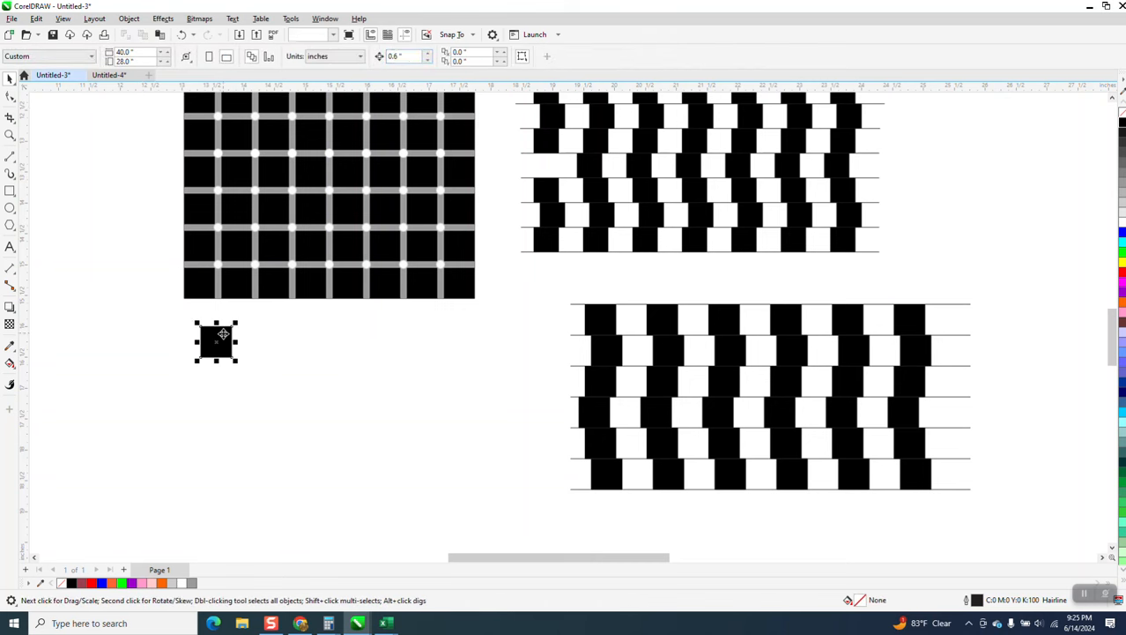
pyautogui.press('+')
pyautogui.press('Right')
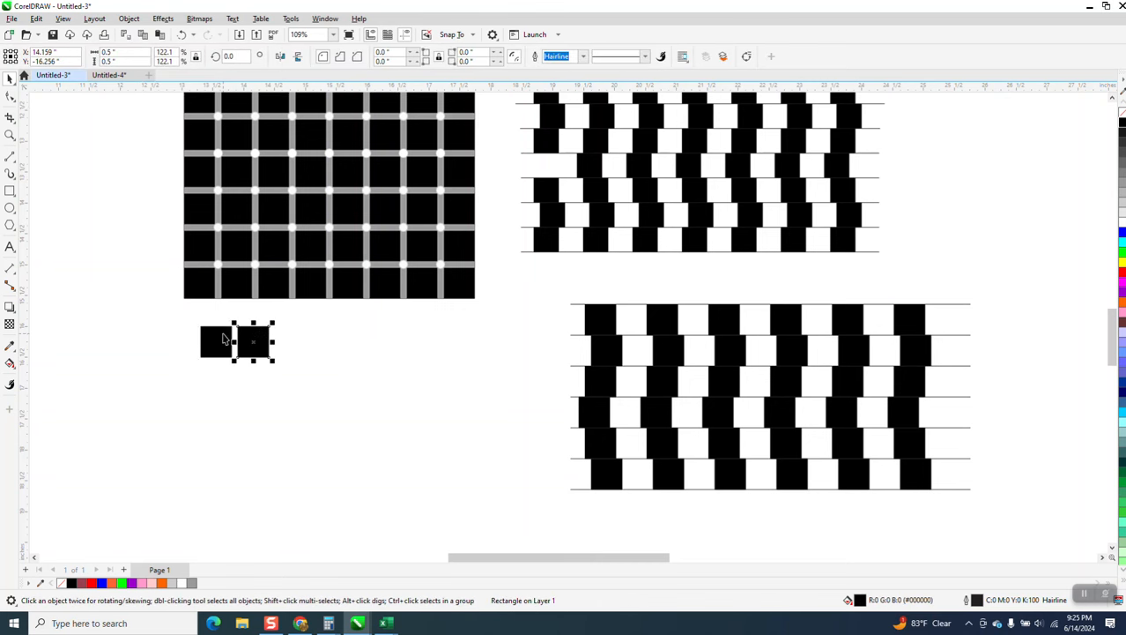
pyautogui.press('+')
pyautogui.press('Right')
pyautogui.press('+')
pyautogui.press('Right')
pyautogui.press('+')
pyautogui.press('Right')
pyautogui.press('+')
pyautogui.press('Right')
pyautogui.press('+')
pyautogui.press('Right')
# Step: Duplicate the row of seven squares downward four times at 0.6 in spacing to build a five-row grid
pyautogui.moveTo(190, 328); pyautogui.dragTo(459, 406)
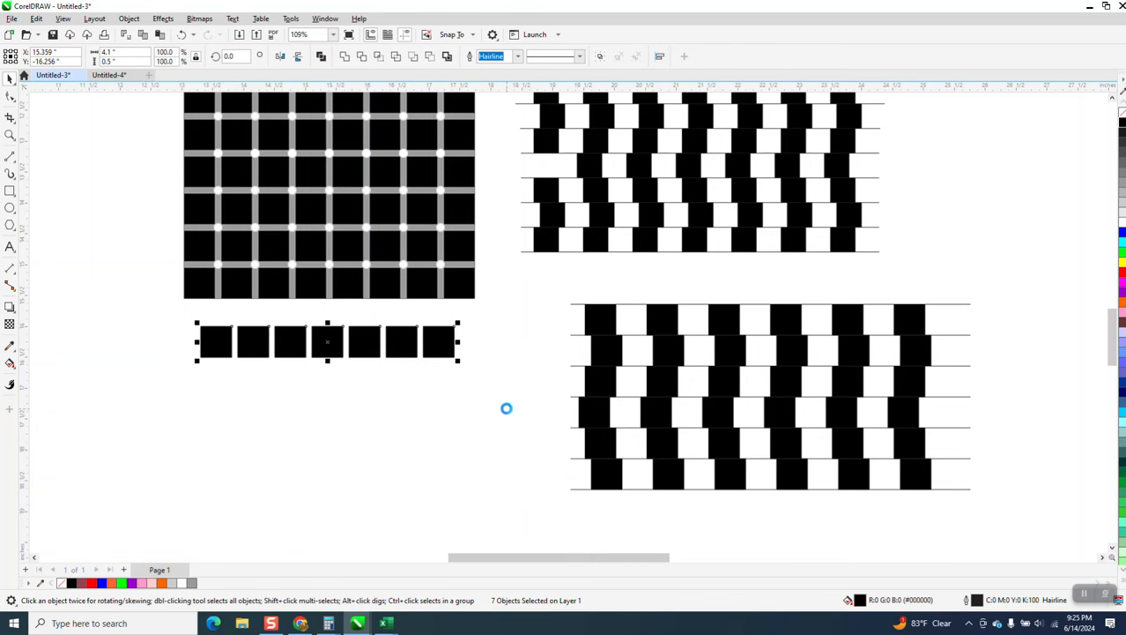
pyautogui.press('+')
pyautogui.press('Down')
pyautogui.press('+')
pyautogui.press('Down')
pyautogui.press('+')
pyautogui.press('Down')
pyautogui.press('+')
pyautogui.press('Down')
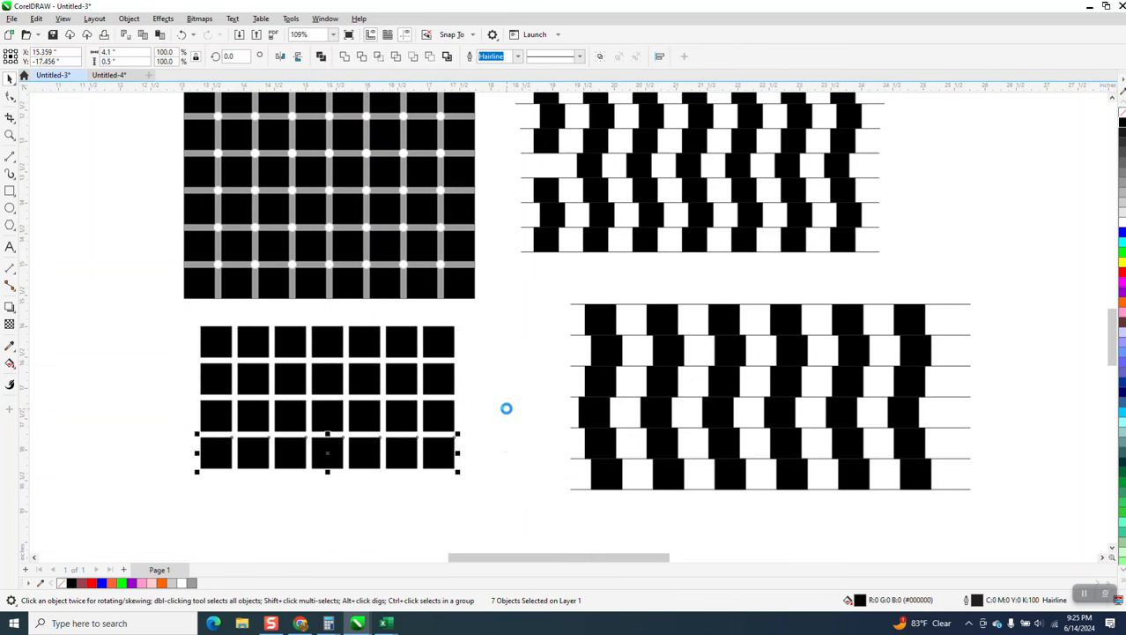
pyautogui.click(150, 383)
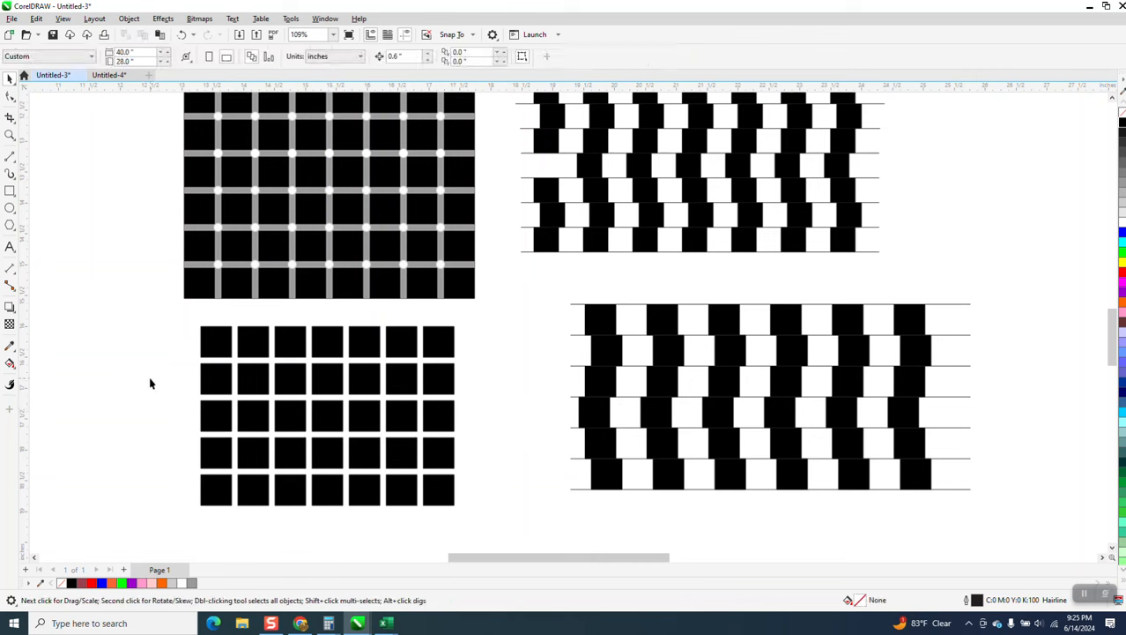
# Step: Group all the squares of the new seven-by-five grid and select the group
pyautogui.moveTo(158, 318); pyautogui.dragTo(541, 536)
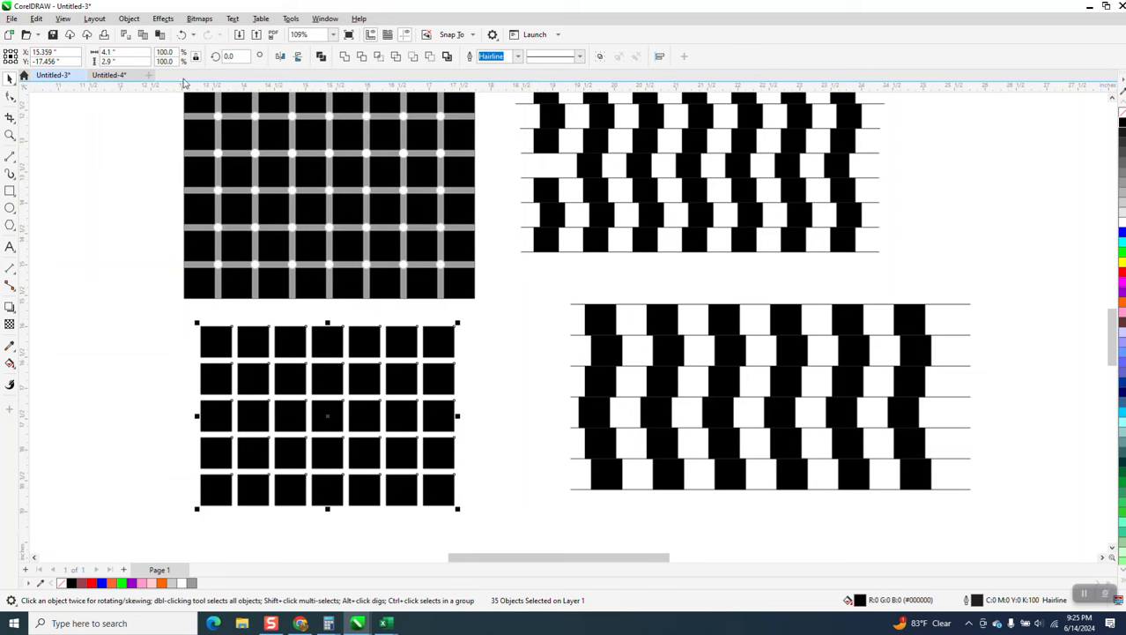
pyautogui.click(129, 18)
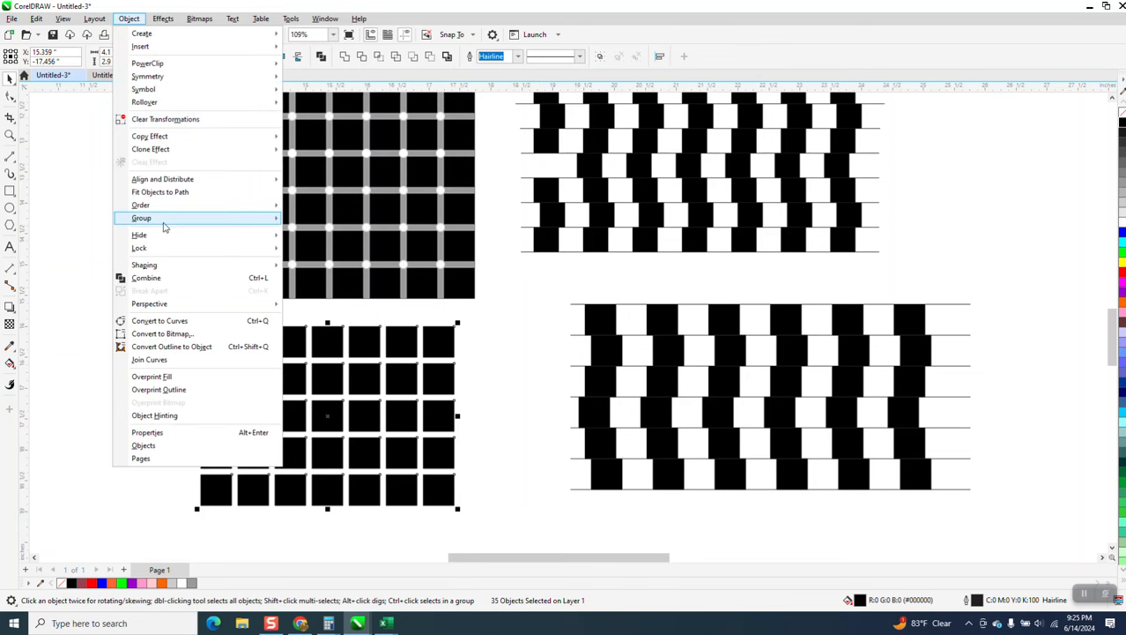
pyautogui.moveTo(164, 227)
pyautogui.click(332, 228)
pyautogui.moveTo(168, 318); pyautogui.dragTo(544, 533)
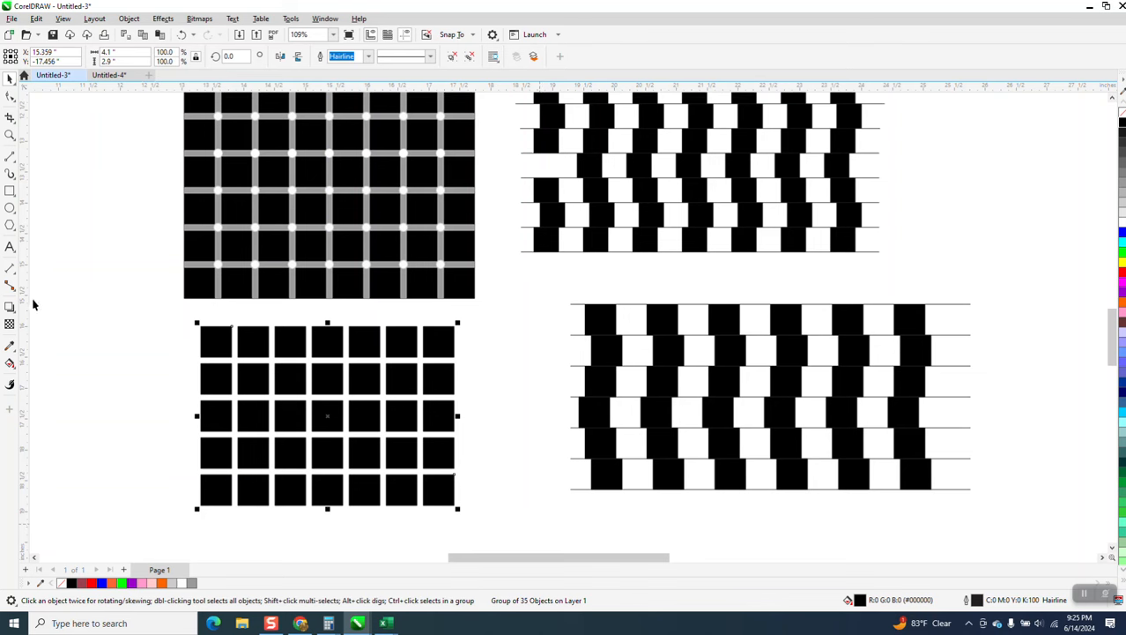
# Step: Create a rectangle that exactly frames the selected group of black squares
pyautogui.click(11, 192)
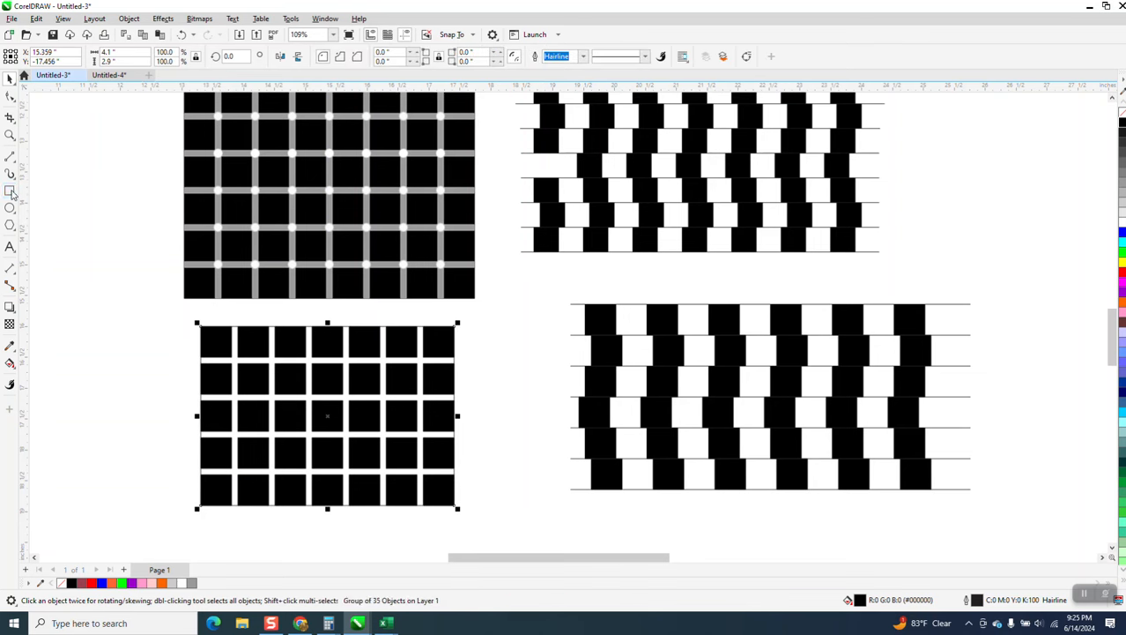
pyautogui.scroll(-3, 490, 339)
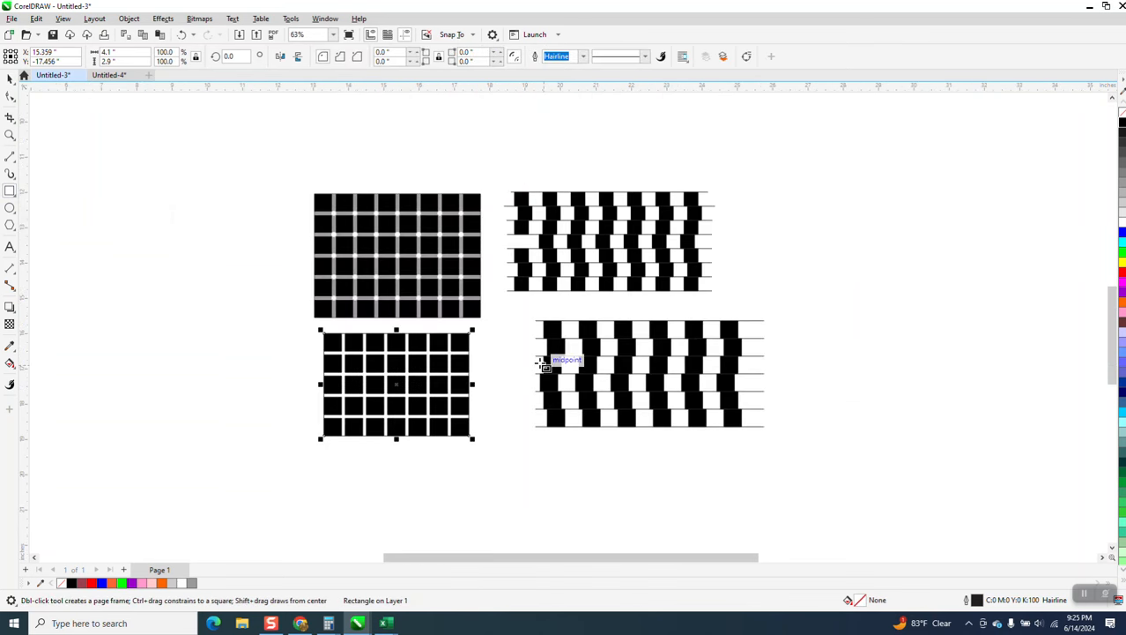
pyautogui.click(499, 151)
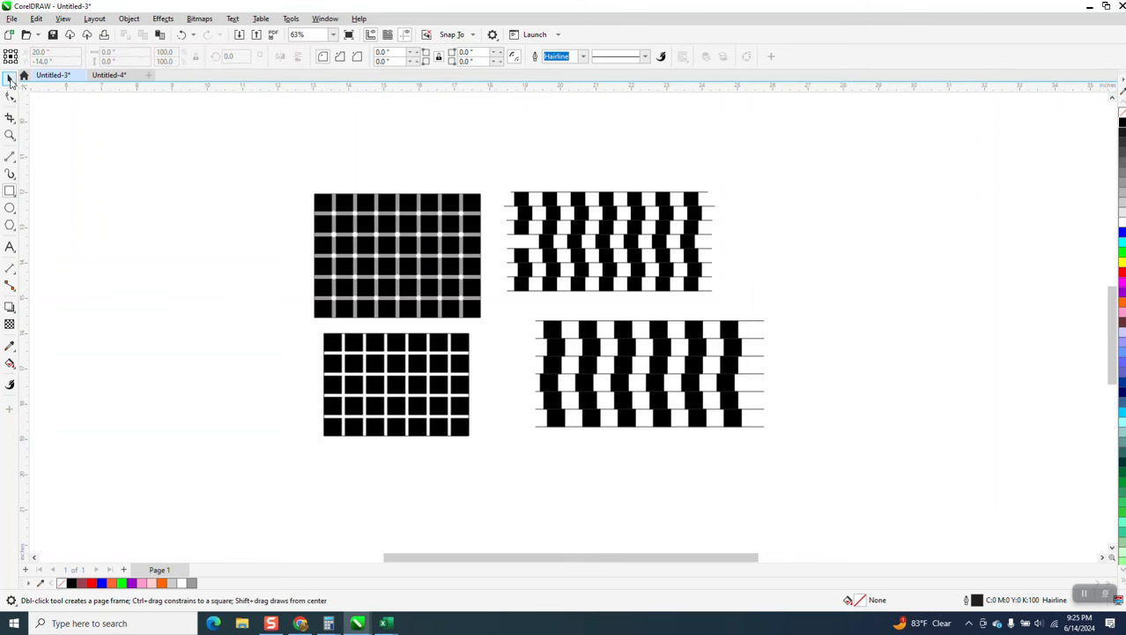
# Step: Set the nudge distance to 5 in and move the framing rectangle one nudge to the left of the squares
pyautogui.click(11, 79)
pyautogui.write('5')
pyautogui.press('Return')
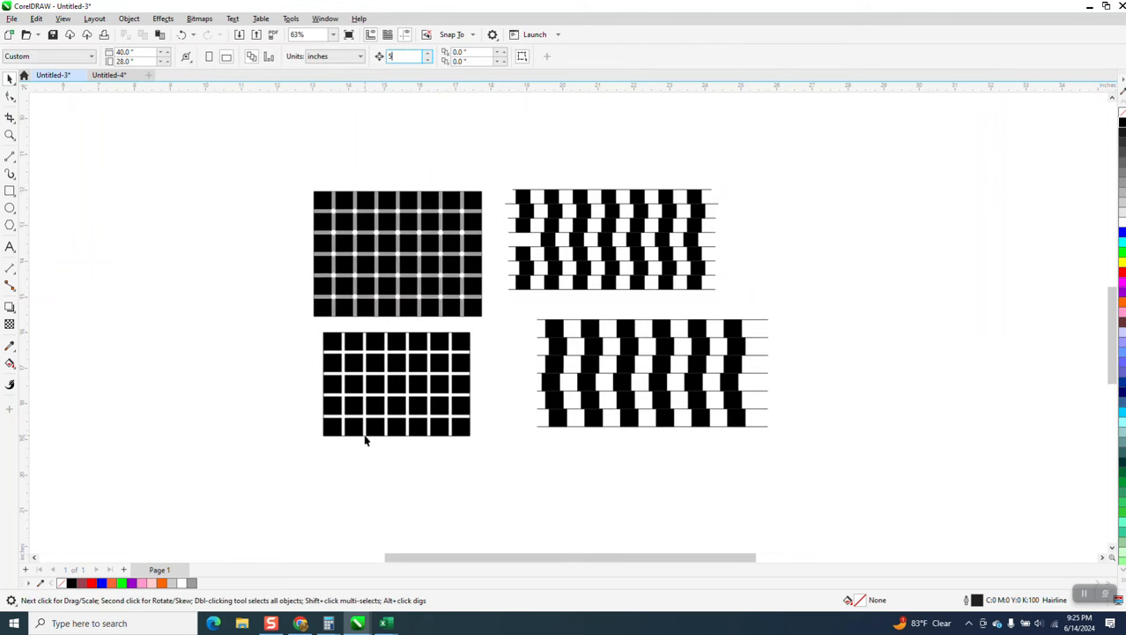
pyautogui.click(370, 432)
pyautogui.press('Left')
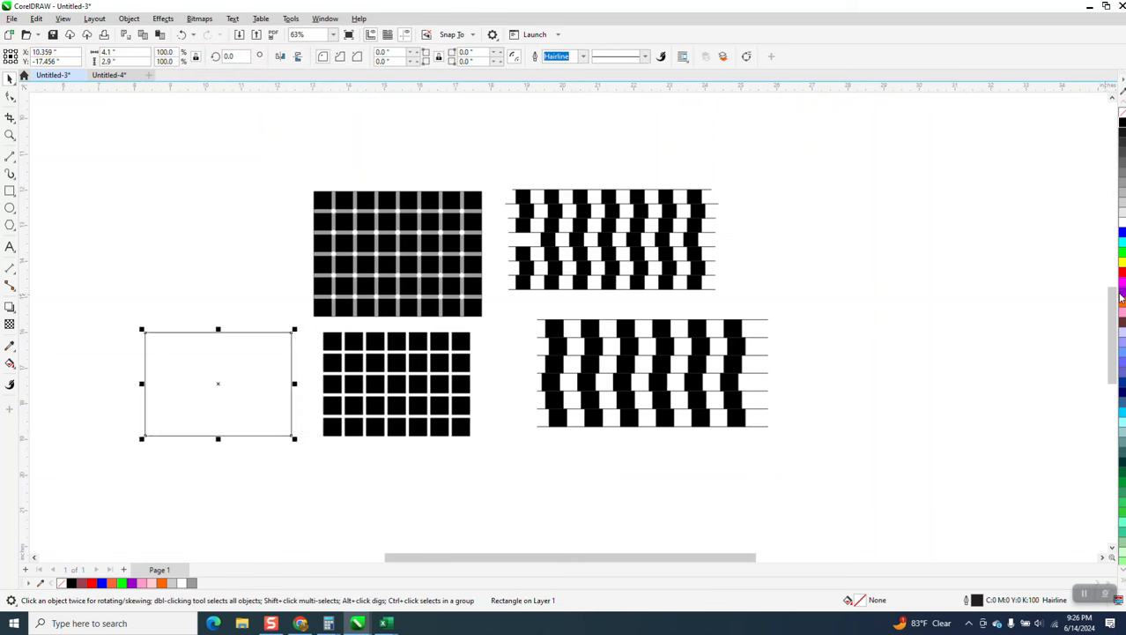
# Step: Give the moved rectangle a light gray fill (#B3B3B3) without outline and apply a Gaussian Blur with a 5.3-pixel radius
pyautogui.click(1123, 201)
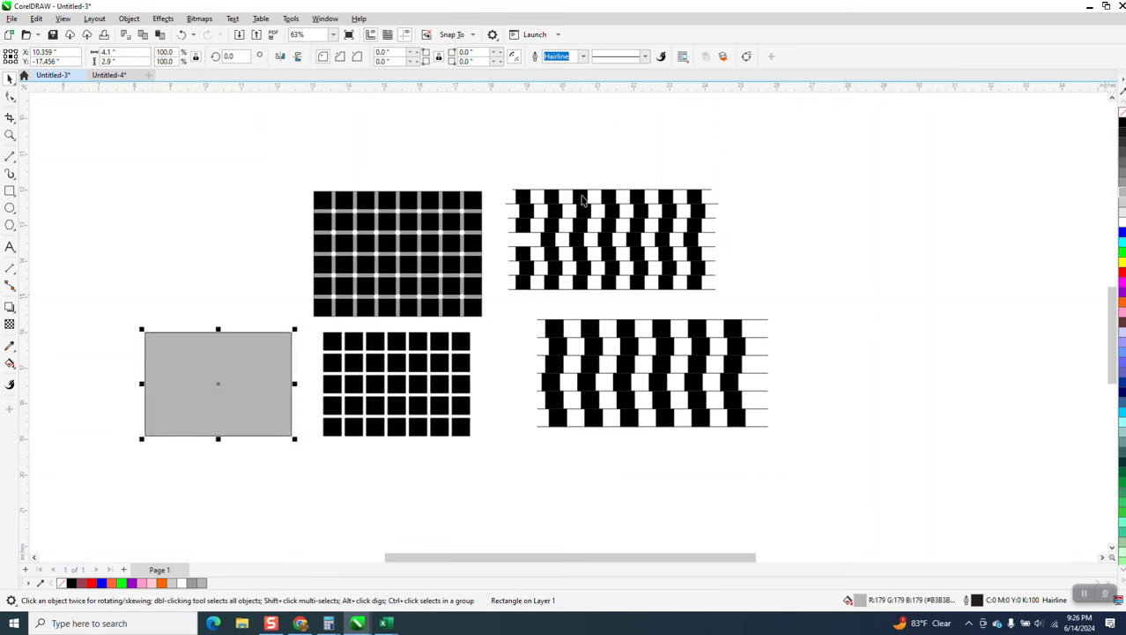
pyautogui.rightClick(1122, 113)
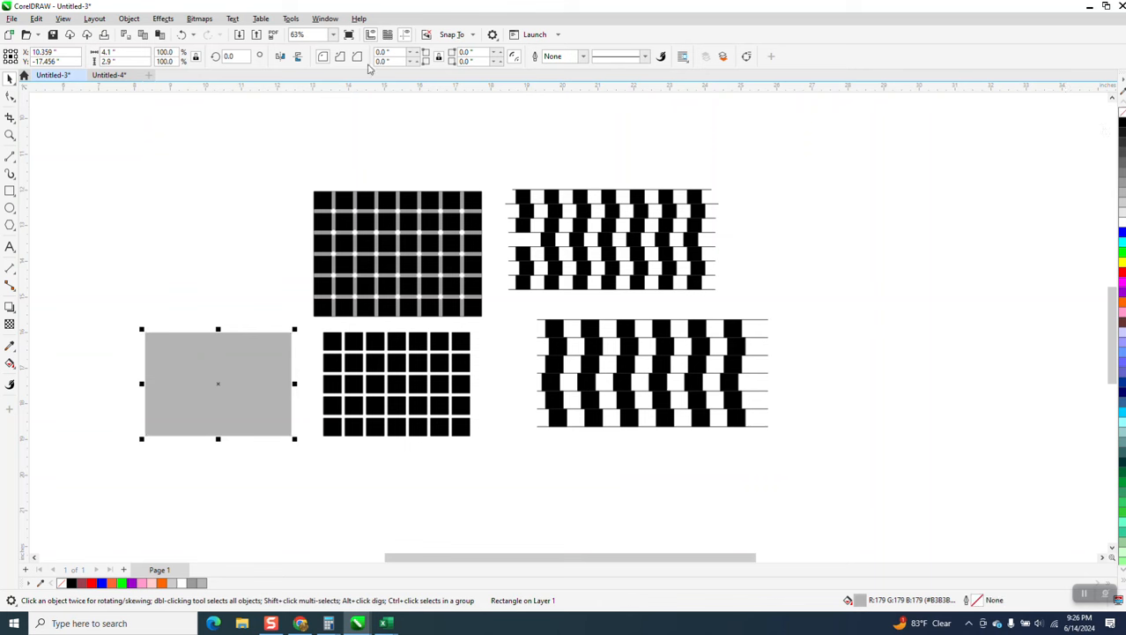
pyautogui.click(162, 20)
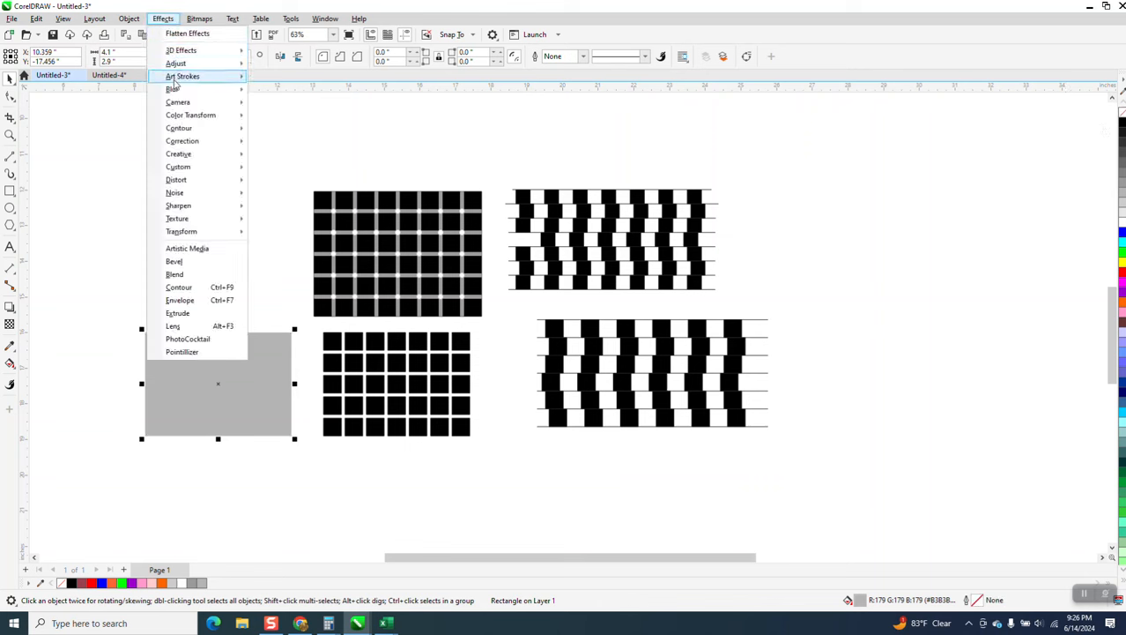
pyautogui.moveTo(175, 91)
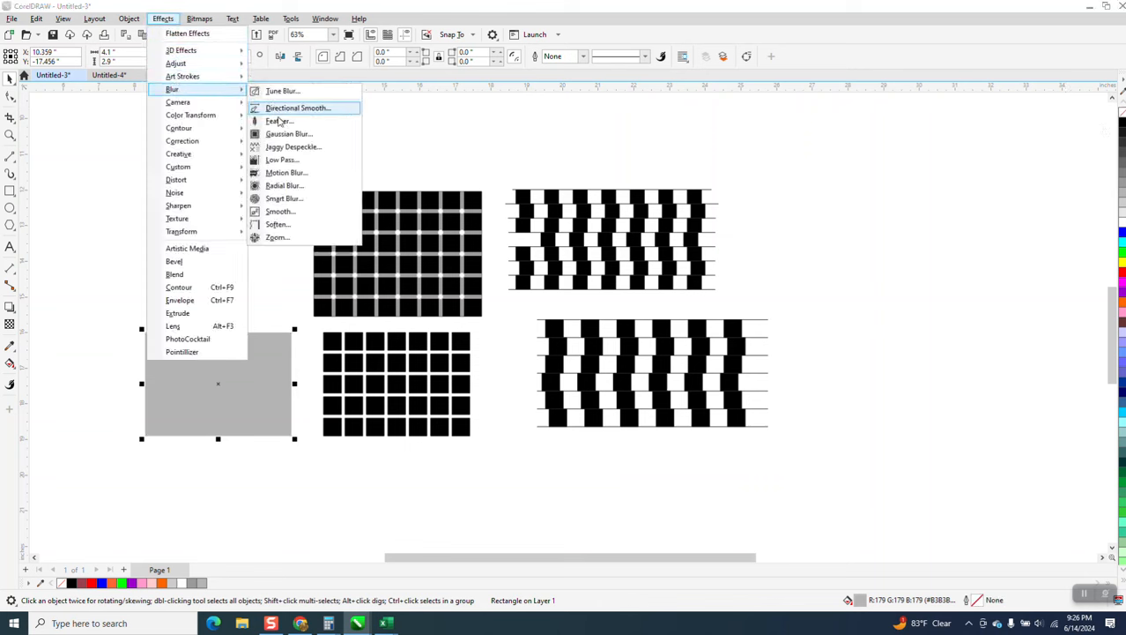
pyautogui.click(282, 134)
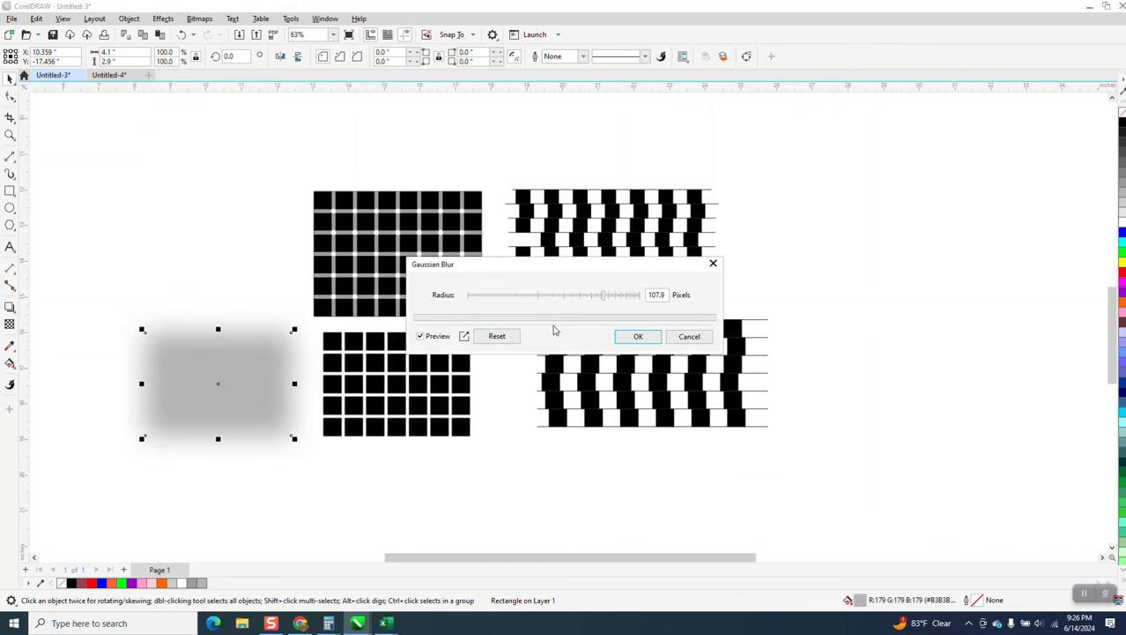
pyautogui.moveTo(606, 301); pyautogui.dragTo(499, 299)
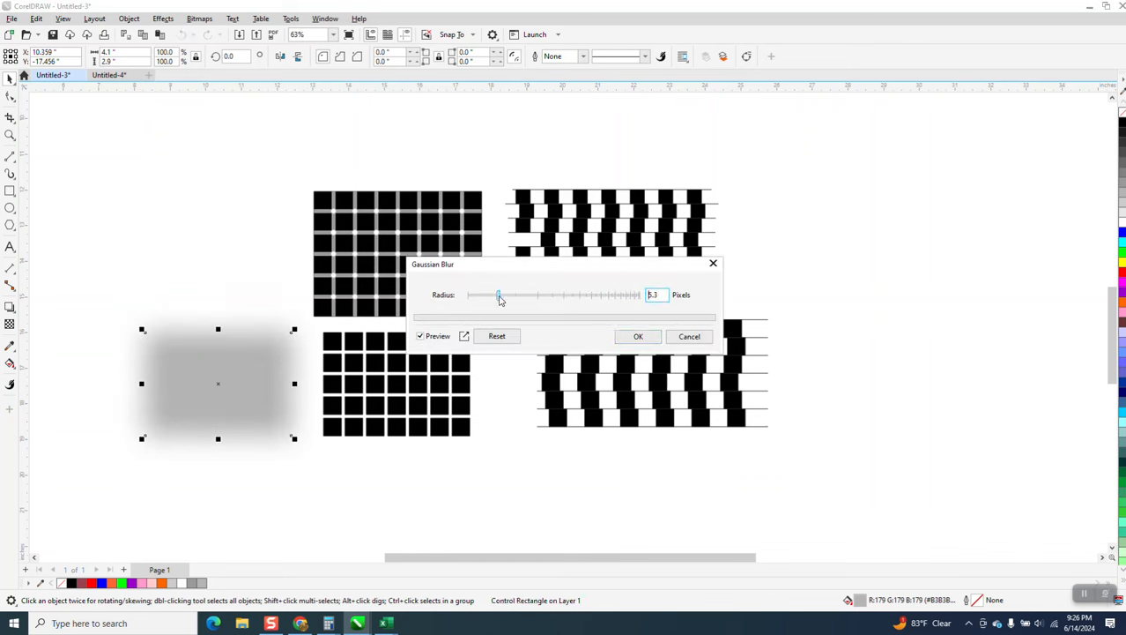
pyautogui.click(630, 336)
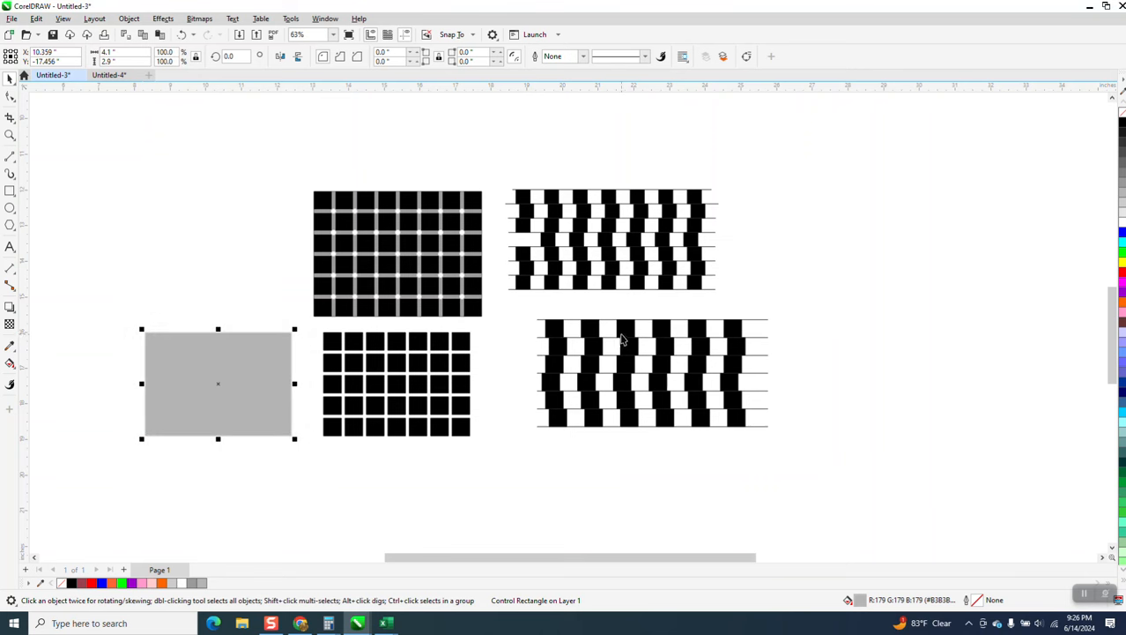
# Step: Try to move the gray rectangle 5 in back over the squares and send it to the back of the page
pyautogui.press('Right')
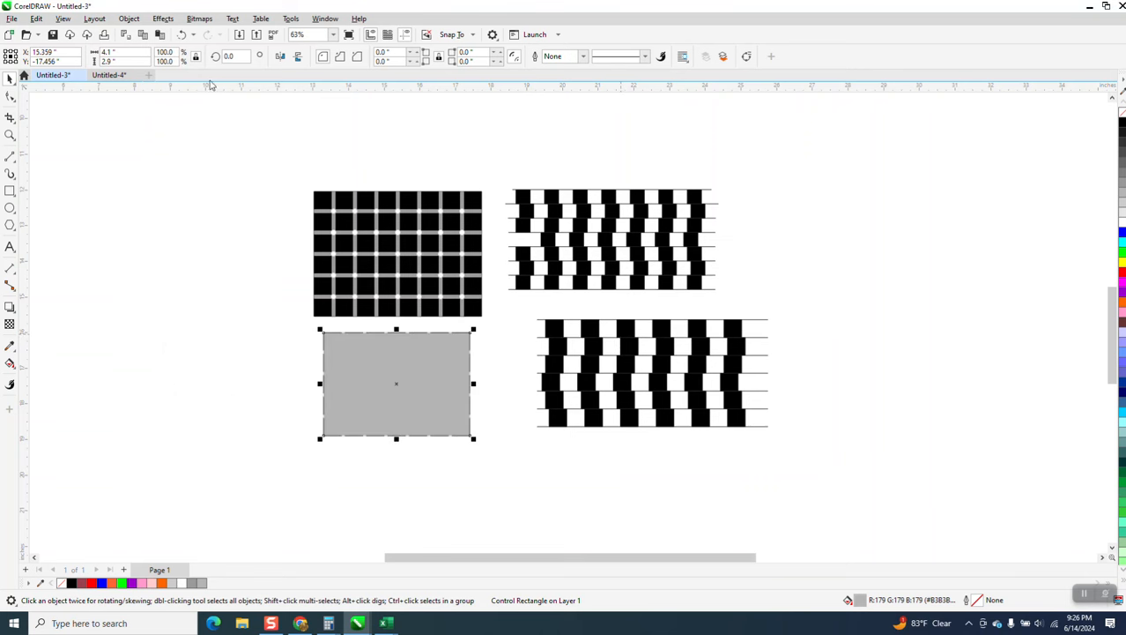
pyautogui.click(129, 19)
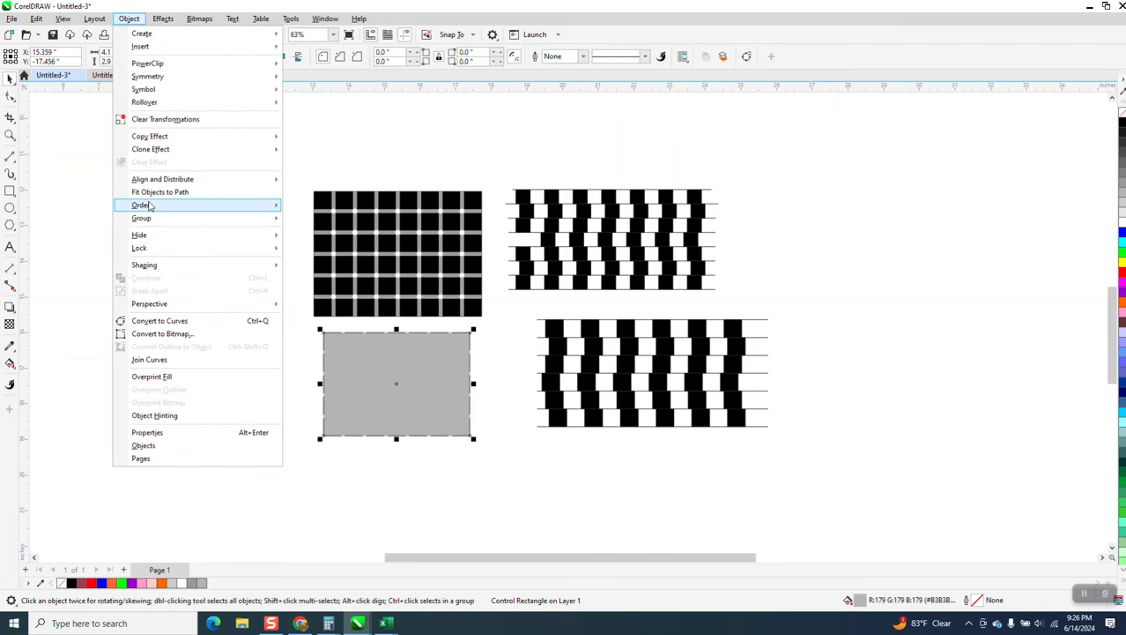
pyautogui.moveTo(150, 205)
pyautogui.click(309, 220)
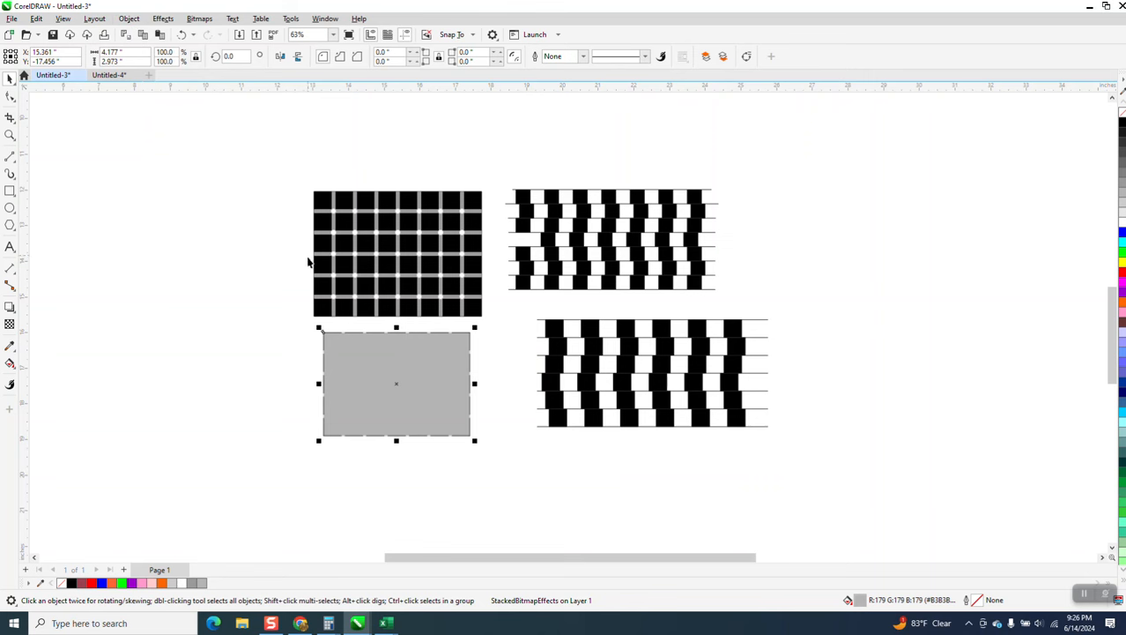
pyautogui.hotkey('ctrl', 'z')
pyautogui.click(379, 352)
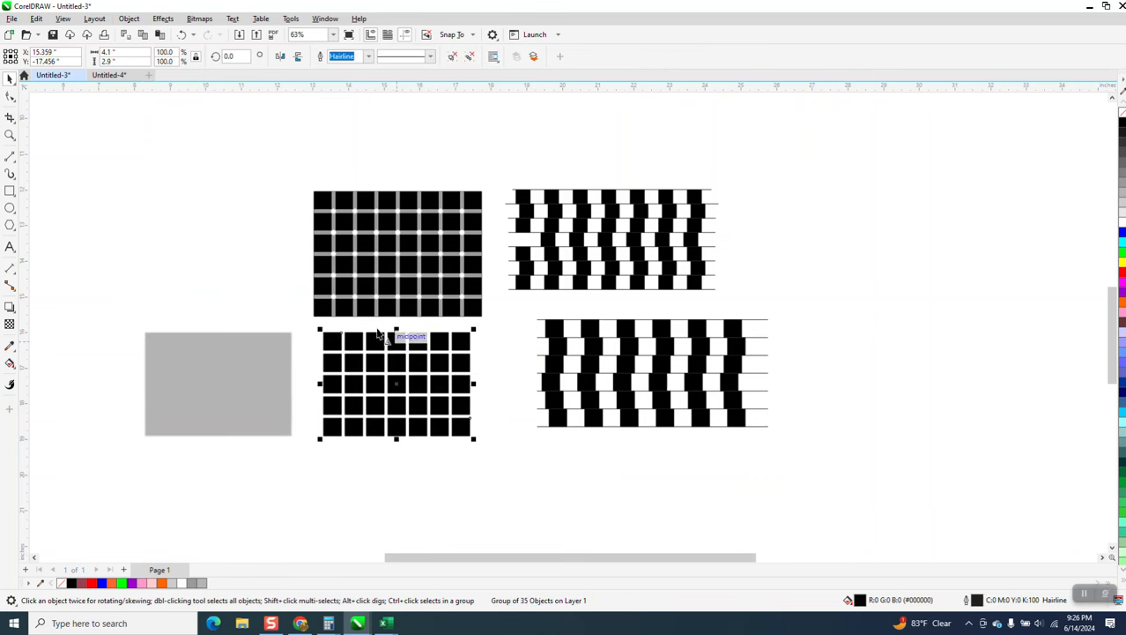
pyautogui.click(129, 18)
pyautogui.moveTo(142, 216)
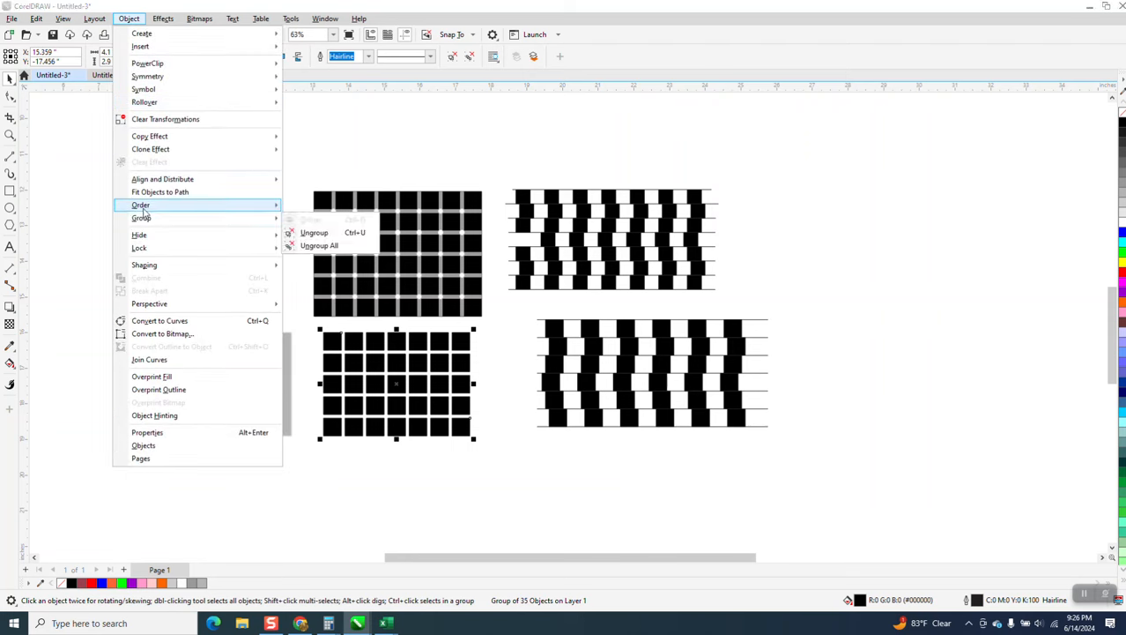
pyautogui.click(319, 156)
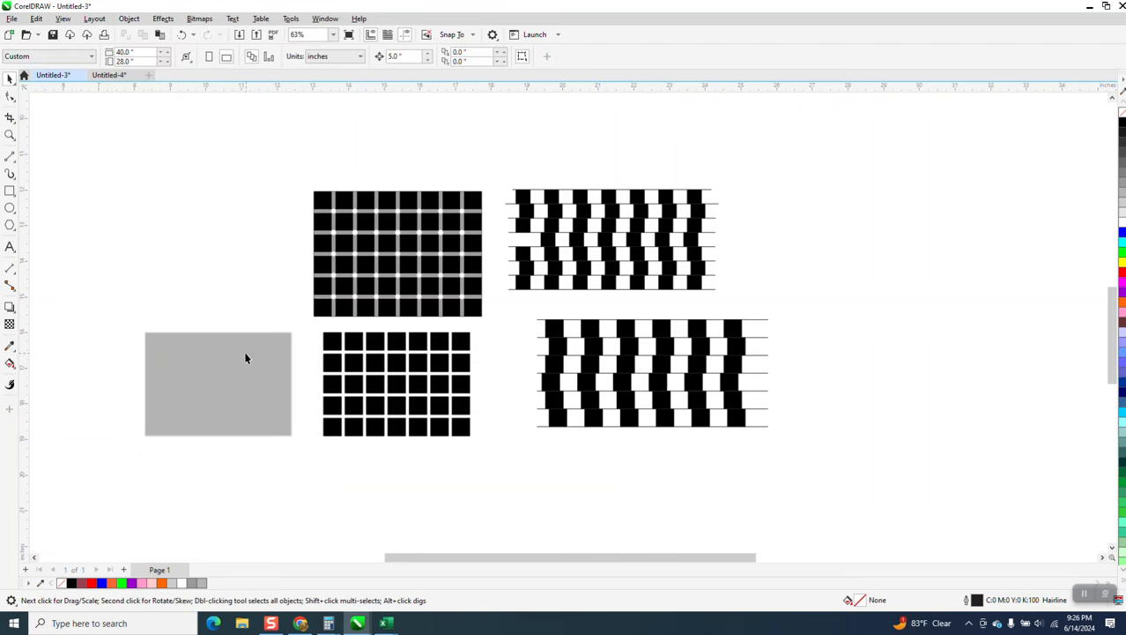
pyautogui.click(246, 356)
pyautogui.click(129, 17)
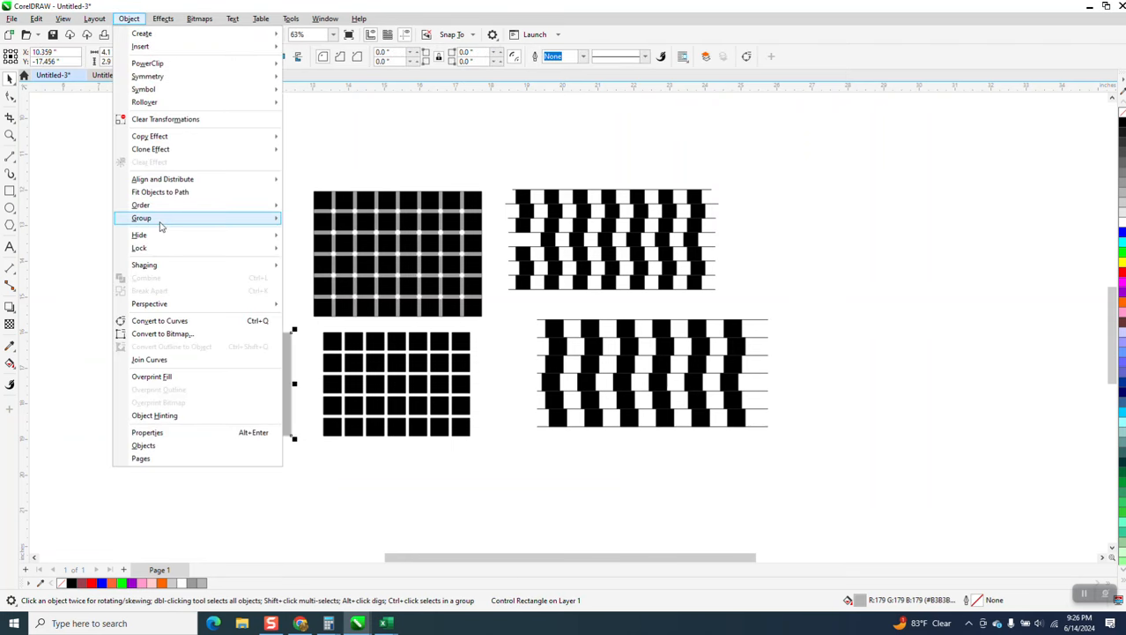
pyautogui.moveTo(162, 227)
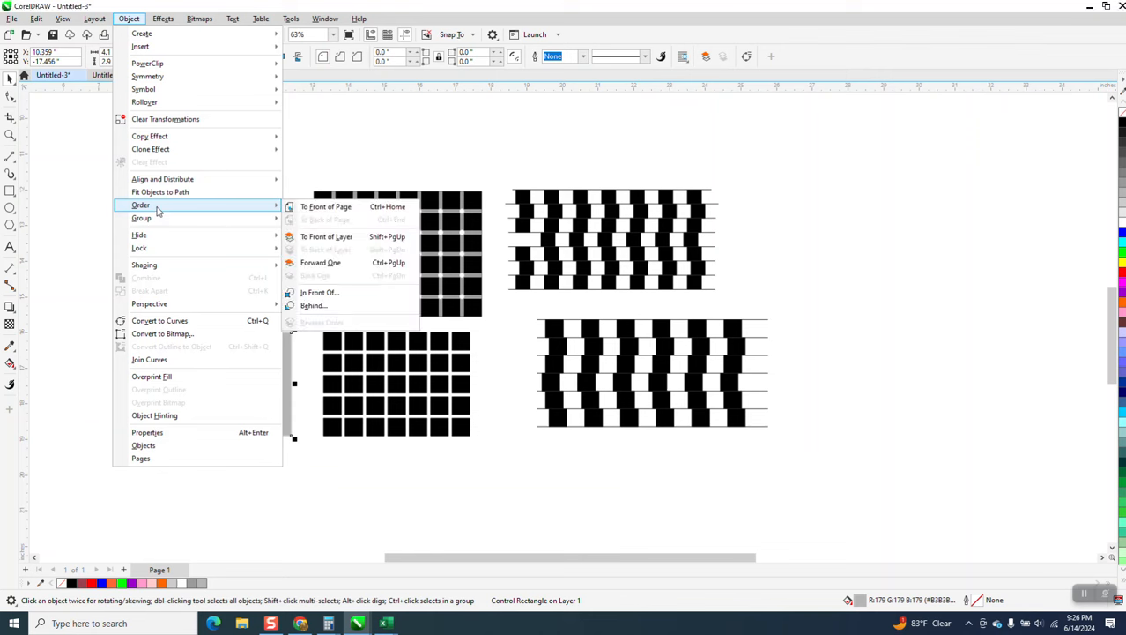
pyautogui.click(297, 168)
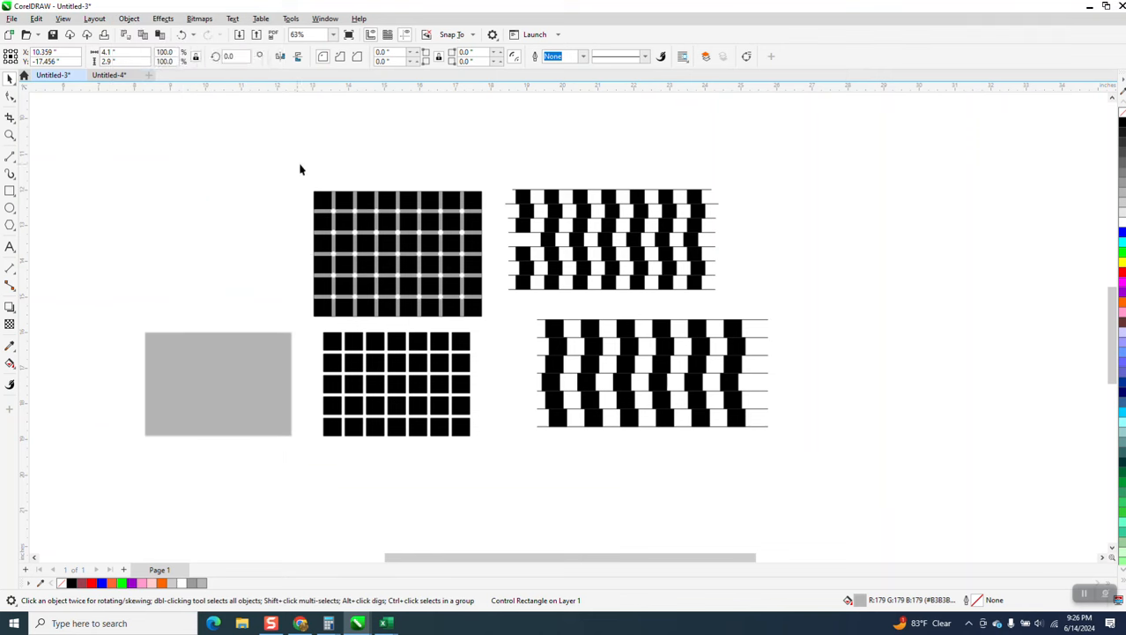
# Step: Undo the blur, outline removal, gray fill and move applied to the rectangle
pyautogui.click(181, 36)
pyautogui.click(180, 35)
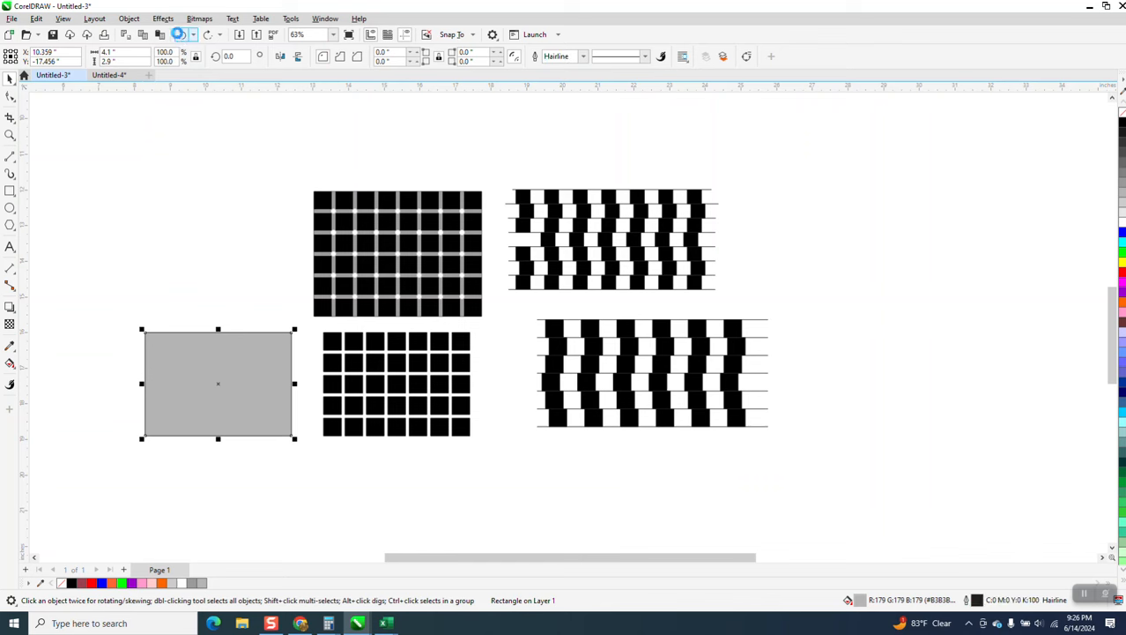
pyautogui.click(180, 36)
pyautogui.hotkey('ctrl', 'z')
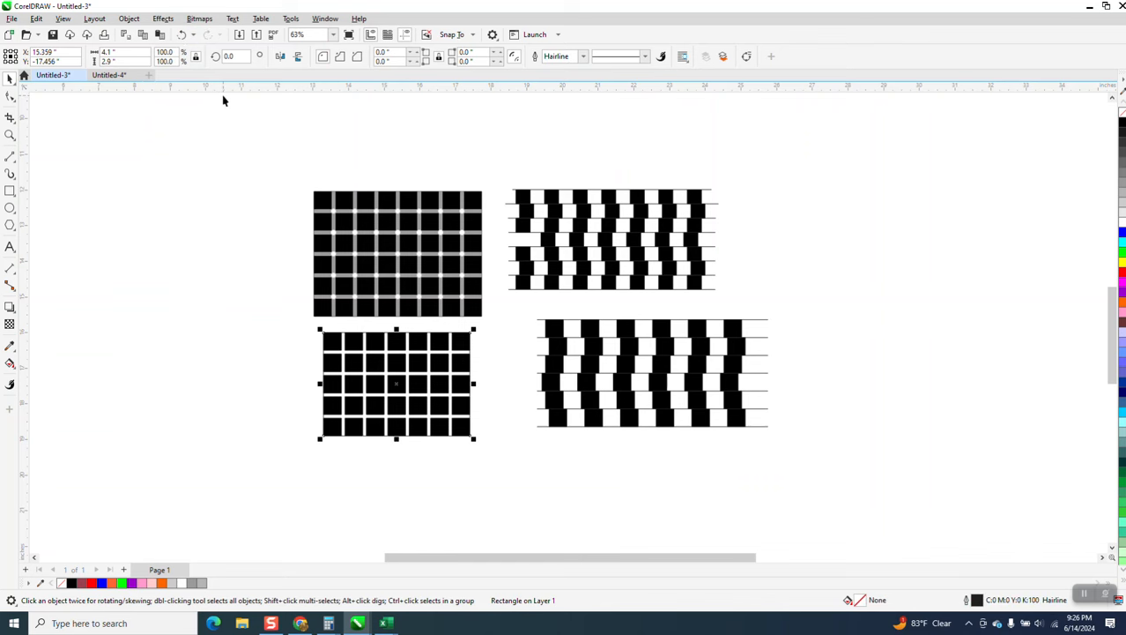
# Step: Use Smart Fill with gray #999999 and no outline to fill the gaps between the black squares of the new grid
pyautogui.click(10, 134)
pyautogui.moveTo(279, 297); pyautogui.dragTo(546, 461)
pyautogui.click(10, 363)
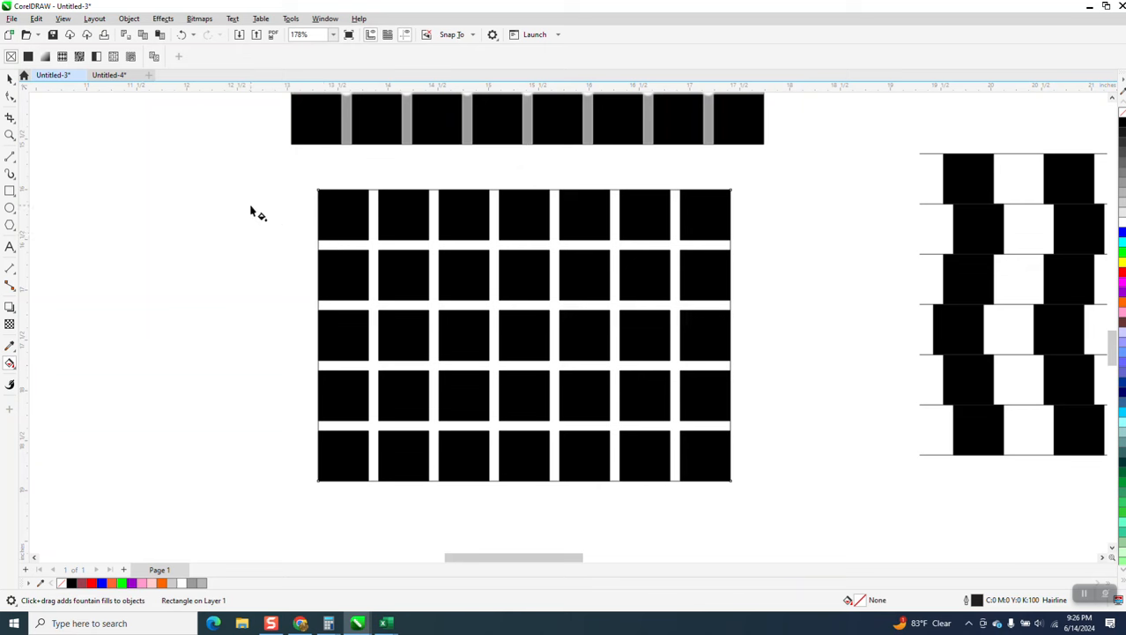
pyautogui.click(10, 363)
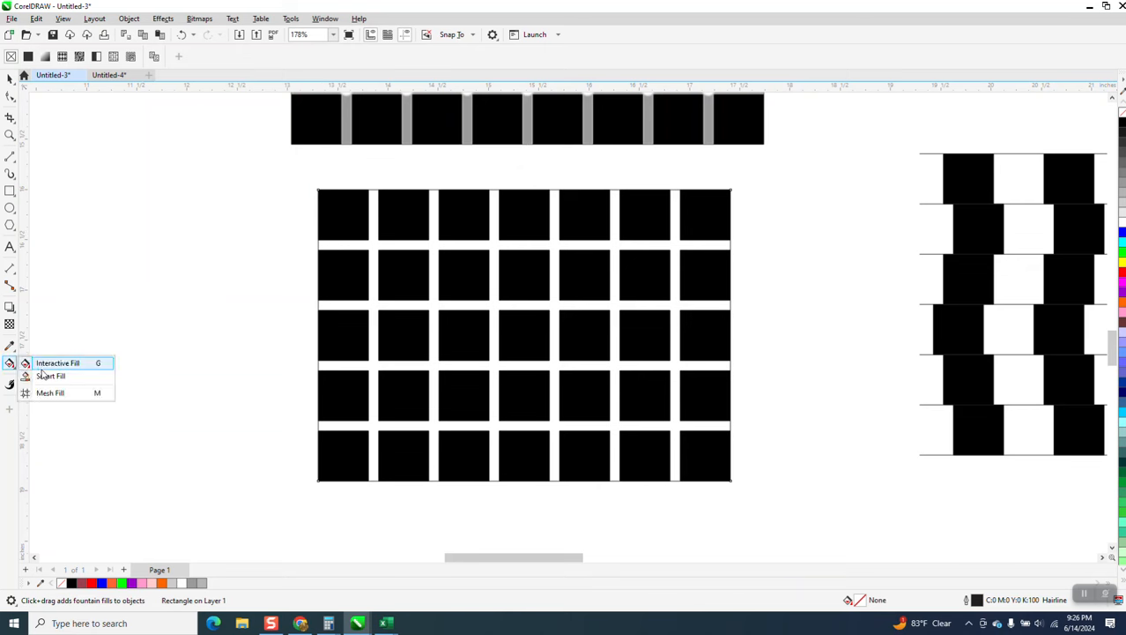
pyautogui.click(44, 376)
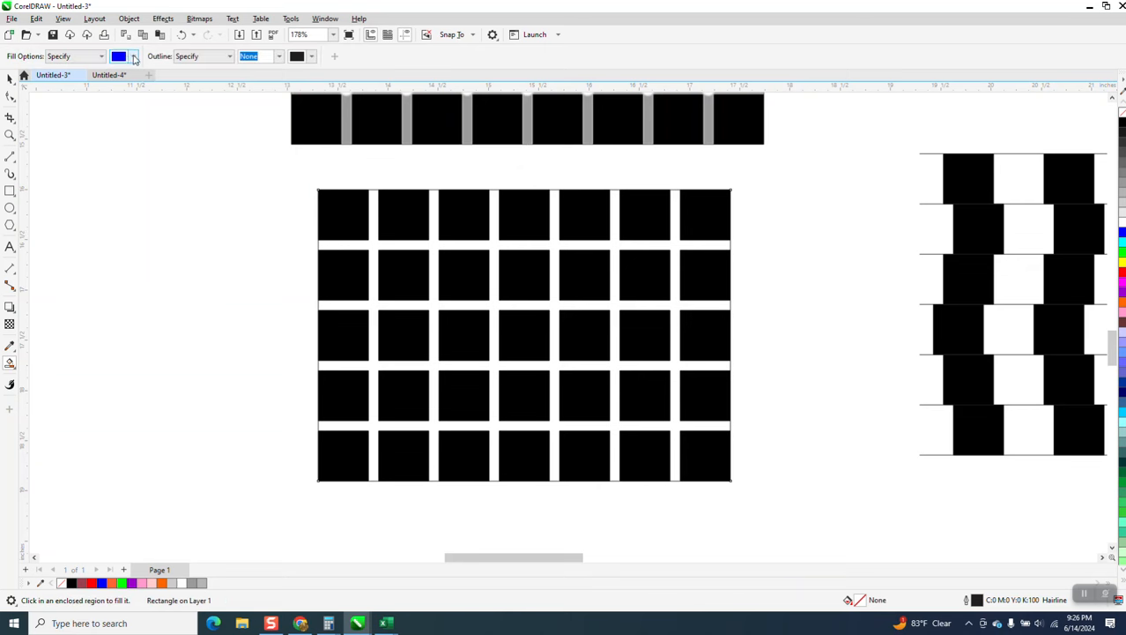
pyautogui.click(134, 56)
pyautogui.click(212, 116)
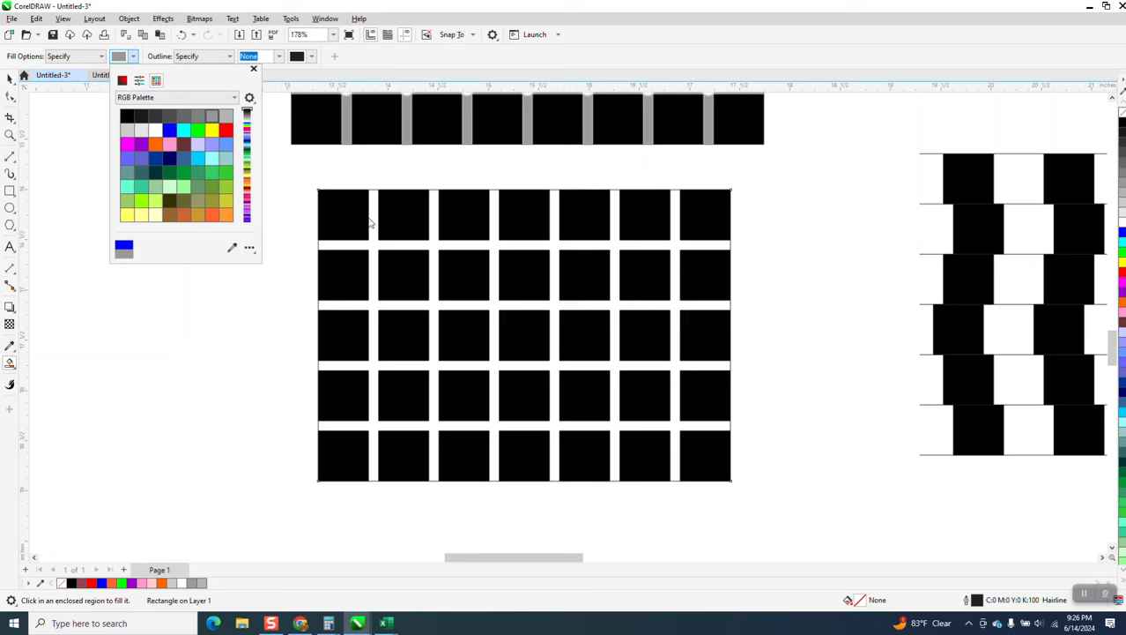
pyautogui.click(372, 220)
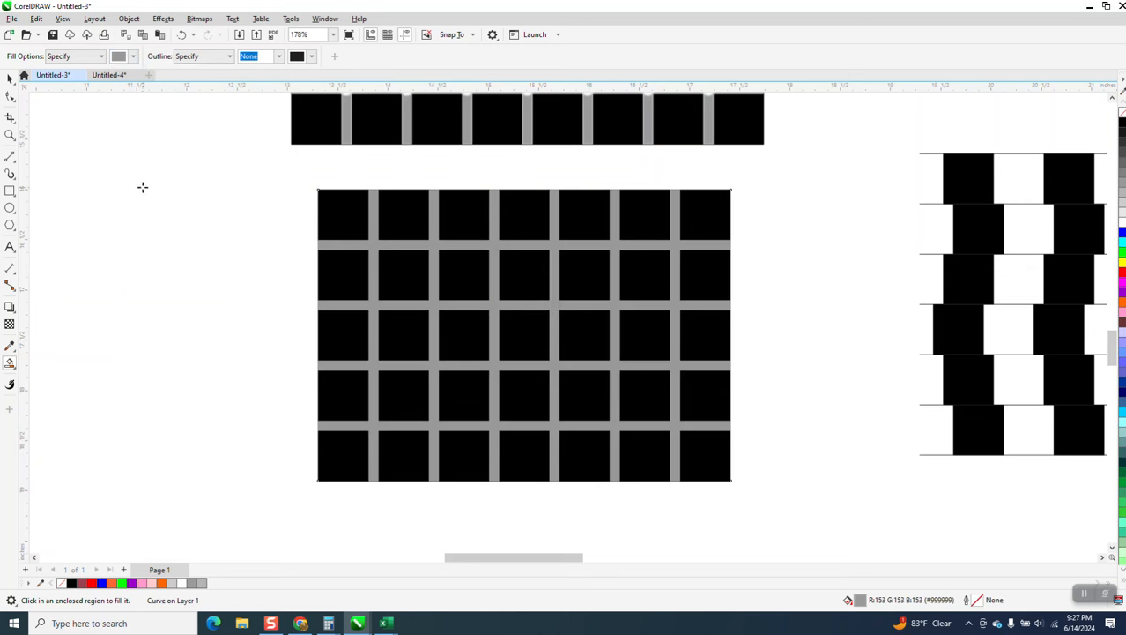
# Step: Apply a Gaussian Blur with a 5.3-pixel radius to the gray lines between the squares
pyautogui.click(161, 19)
pyautogui.moveTo(180, 92)
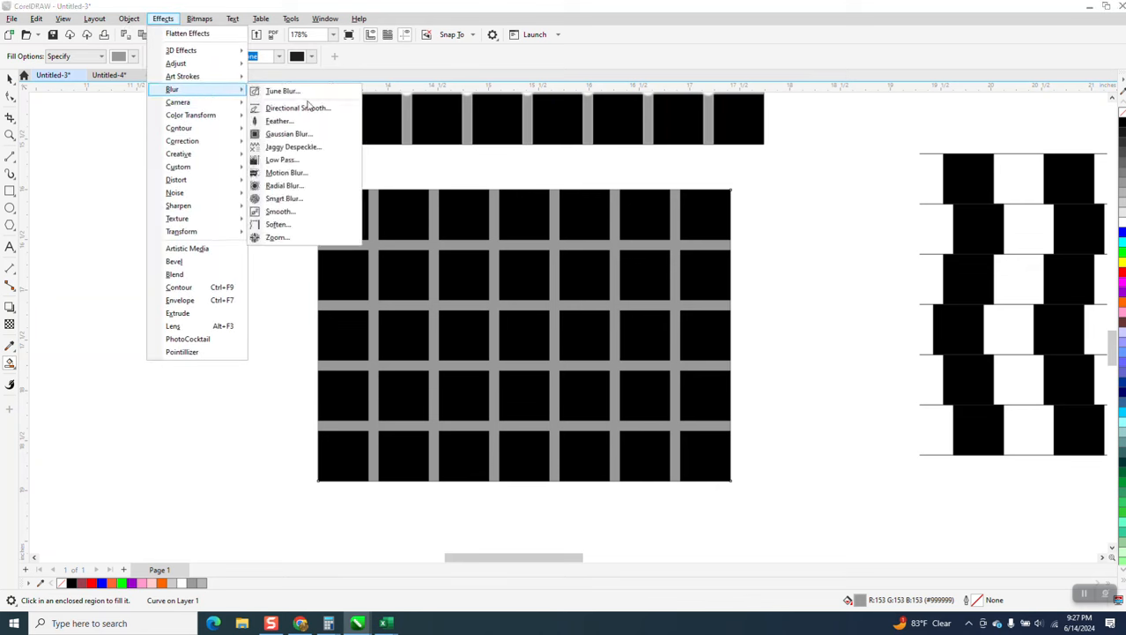
pyautogui.click(289, 137)
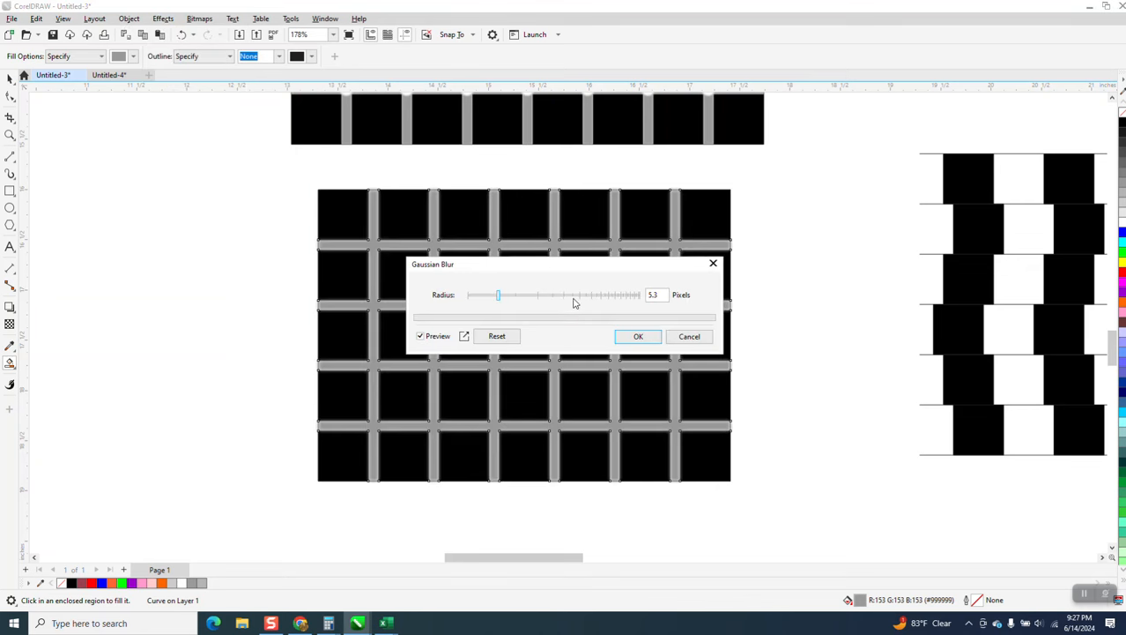
pyautogui.click(639, 336)
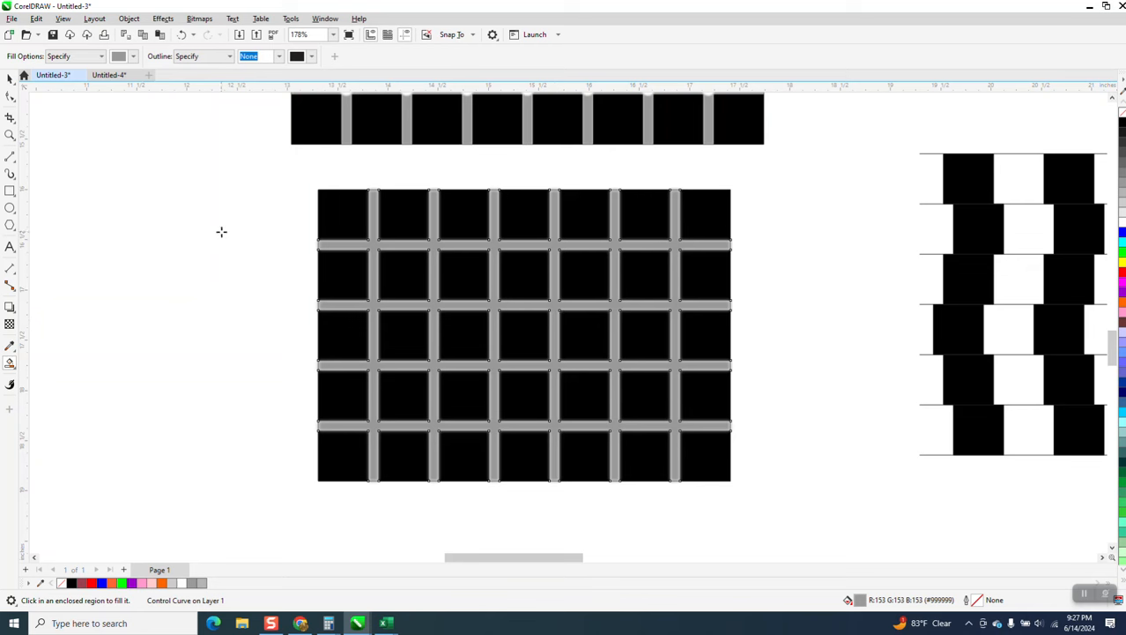
# Step: Draw a circle about 0.095 in in diameter in the empty area beside the new grid
pyautogui.click(10, 190)
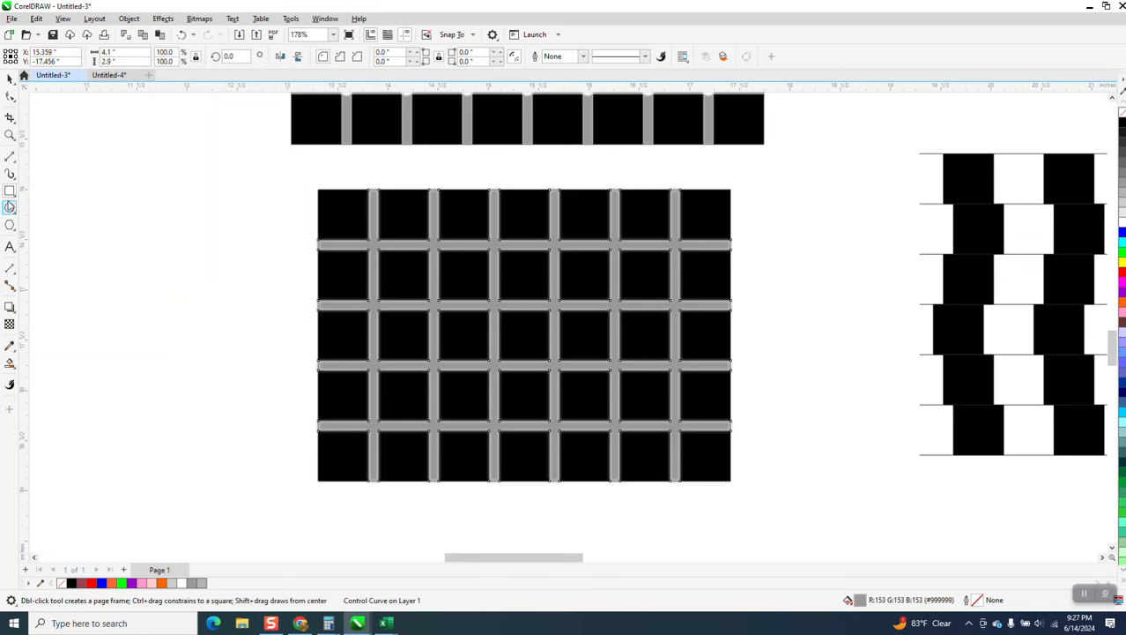
pyautogui.click(10, 135)
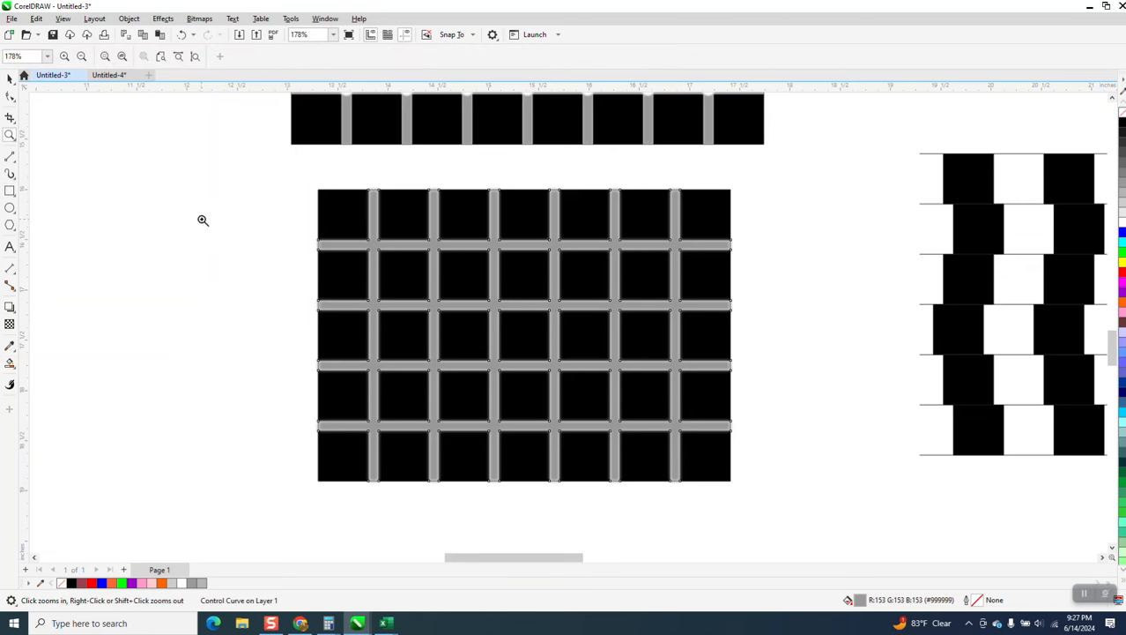
pyautogui.moveTo(215, 202); pyautogui.dragTo(529, 296)
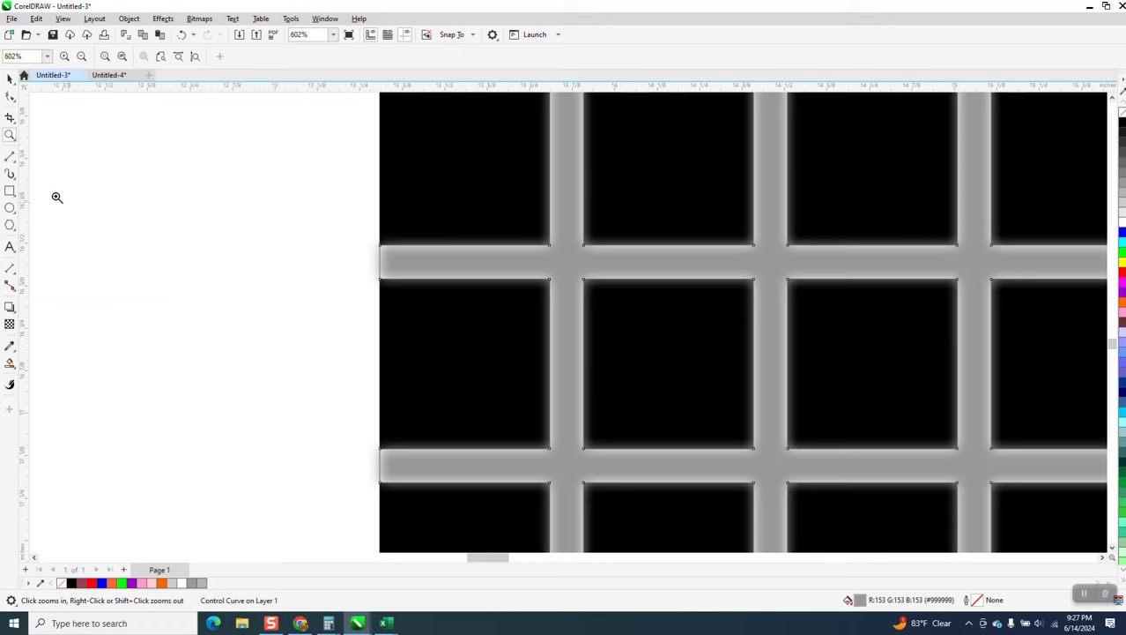
pyautogui.click(9, 207)
pyautogui.moveTo(274, 180); pyautogui.dragTo(241, 217)
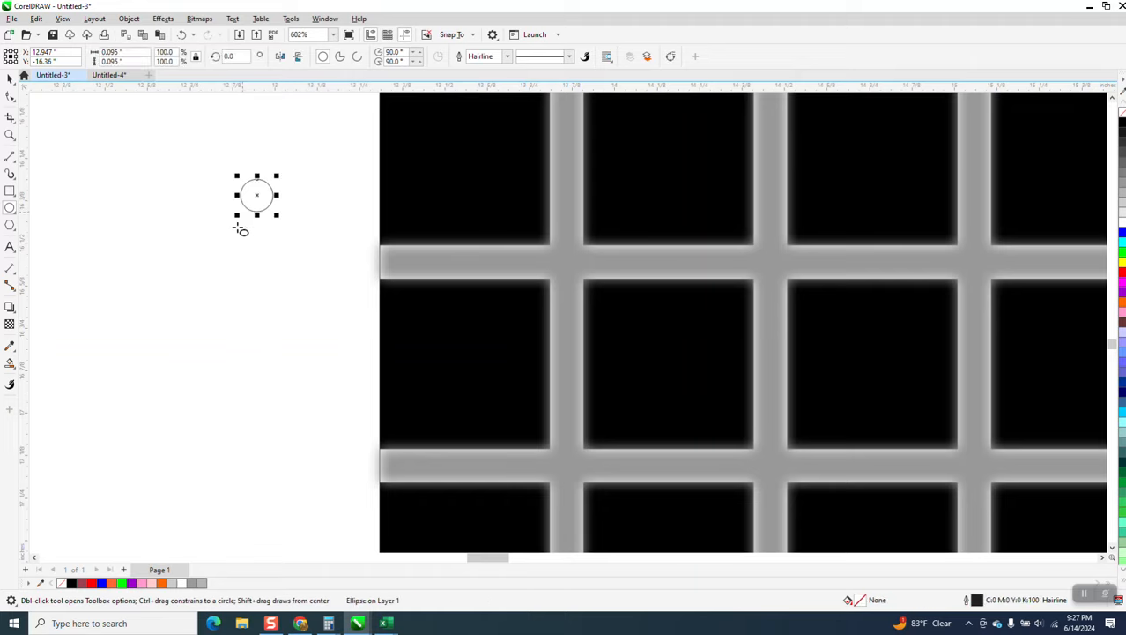
# Step: Move the small circle onto the first intersection of the blurred gray lines, centering it at the crossing
pyautogui.scroll(-2, 268, 368)
pyautogui.click(7, 79)
pyautogui.click(291, 275)
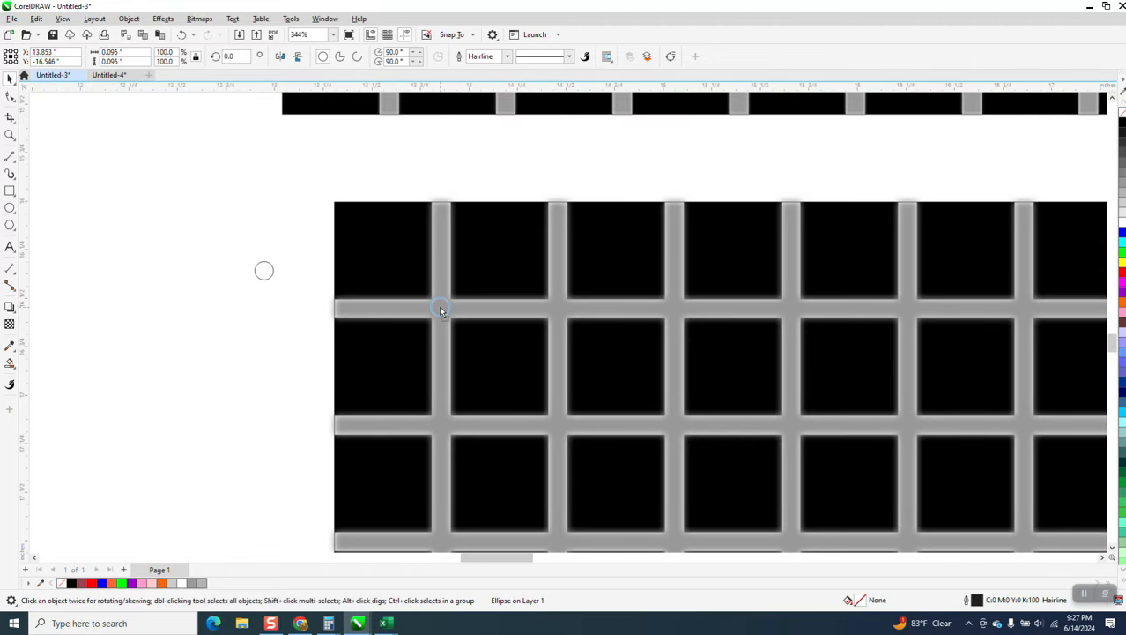
pyautogui.moveTo(439, 306); pyautogui.dragTo(438, 307)
pyautogui.press('z')
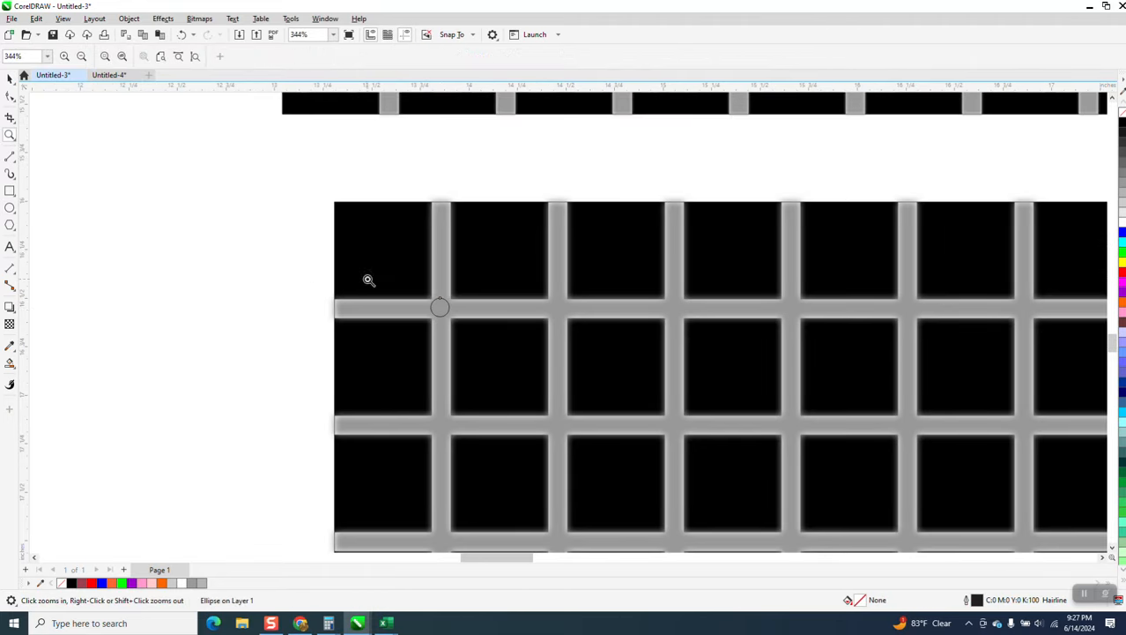
pyautogui.click(454, 324)
pyautogui.click(9, 79)
pyautogui.click(417, 180)
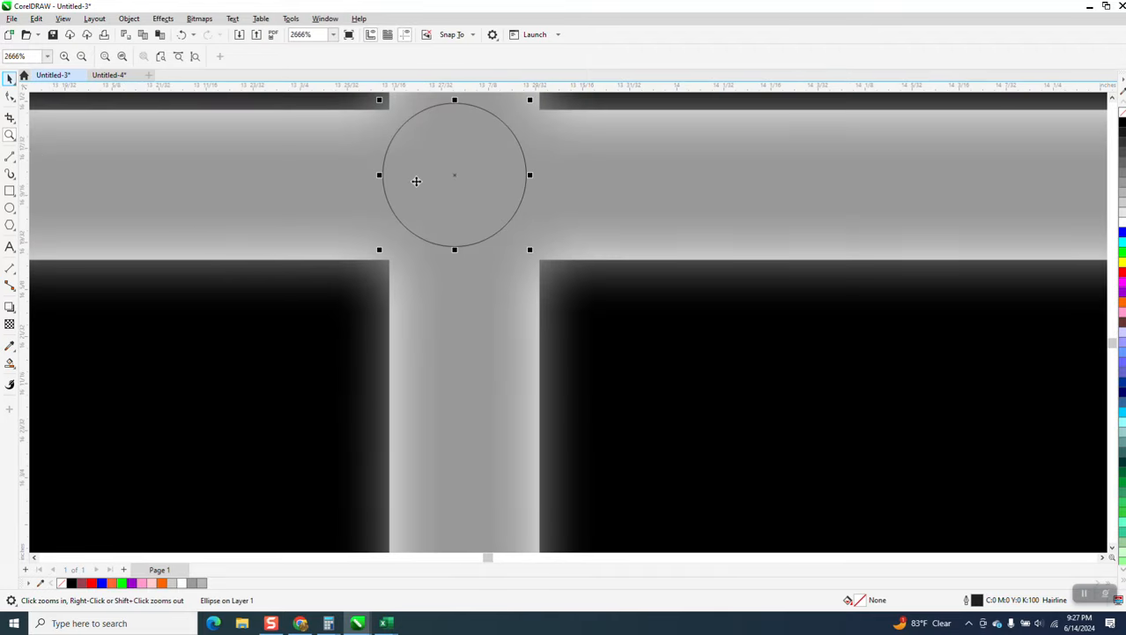
pyautogui.moveTo(446, 181); pyautogui.dragTo(450, 187)
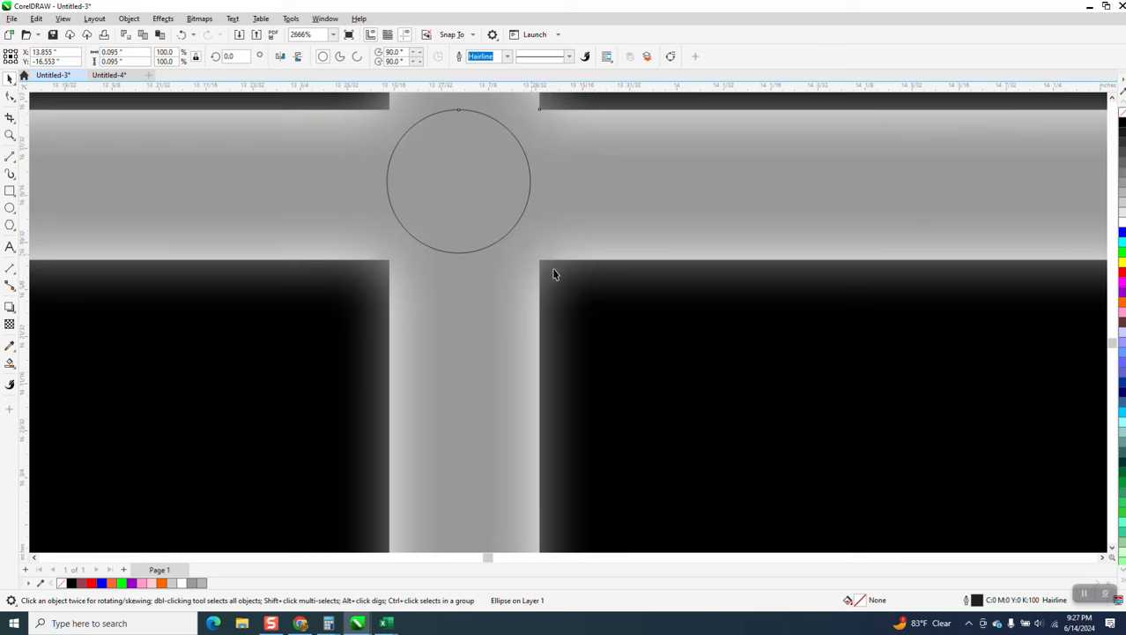
pyautogui.keyDown('shift'); pyautogui.click(554, 273); pyautogui.keyUp('shift')
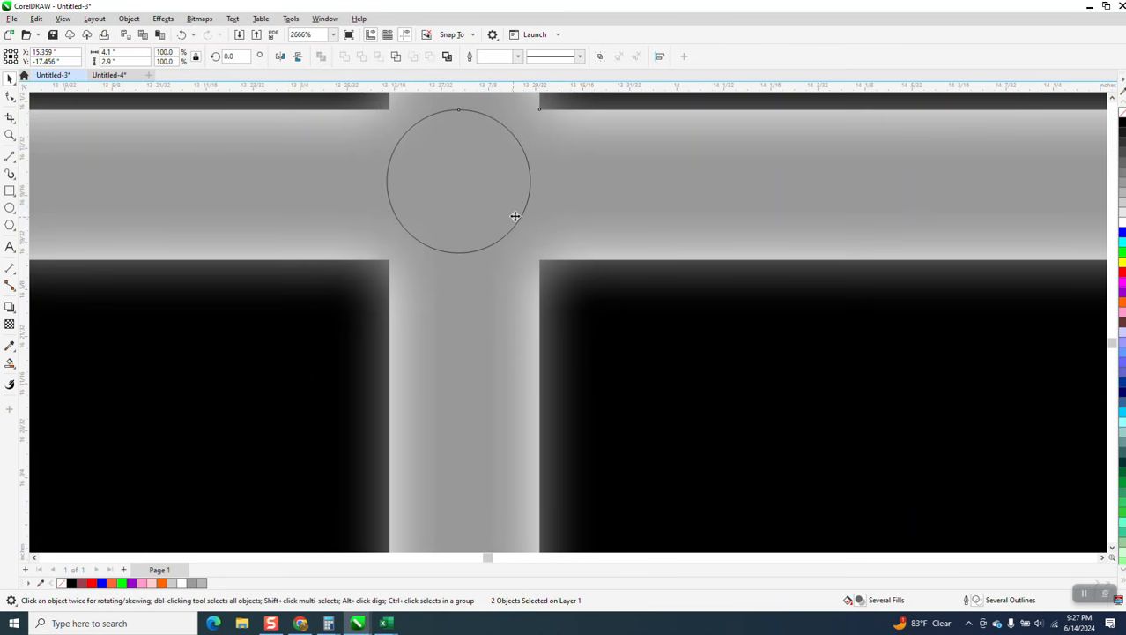
pyautogui.scroll(-1, 521, 210)
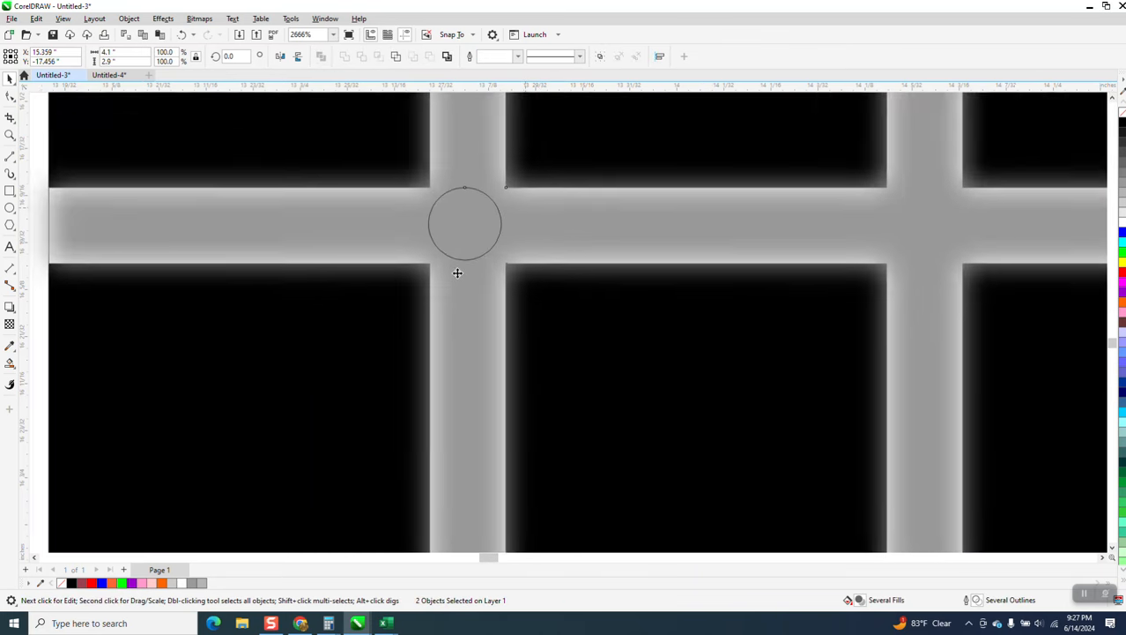
pyautogui.press('Escape')
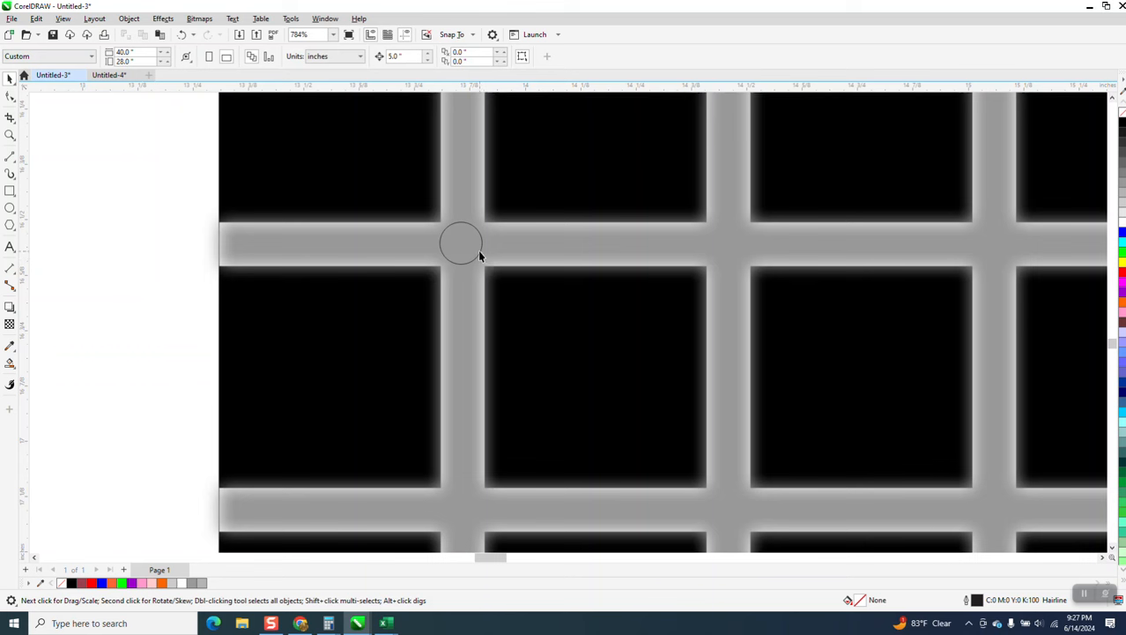
# Step: Enlarge the circle about its center to about 0.126 in, fill it white and remove its outline
pyautogui.click(480, 253)
pyautogui.moveTo(487, 270); pyautogui.dragTo(497, 278)
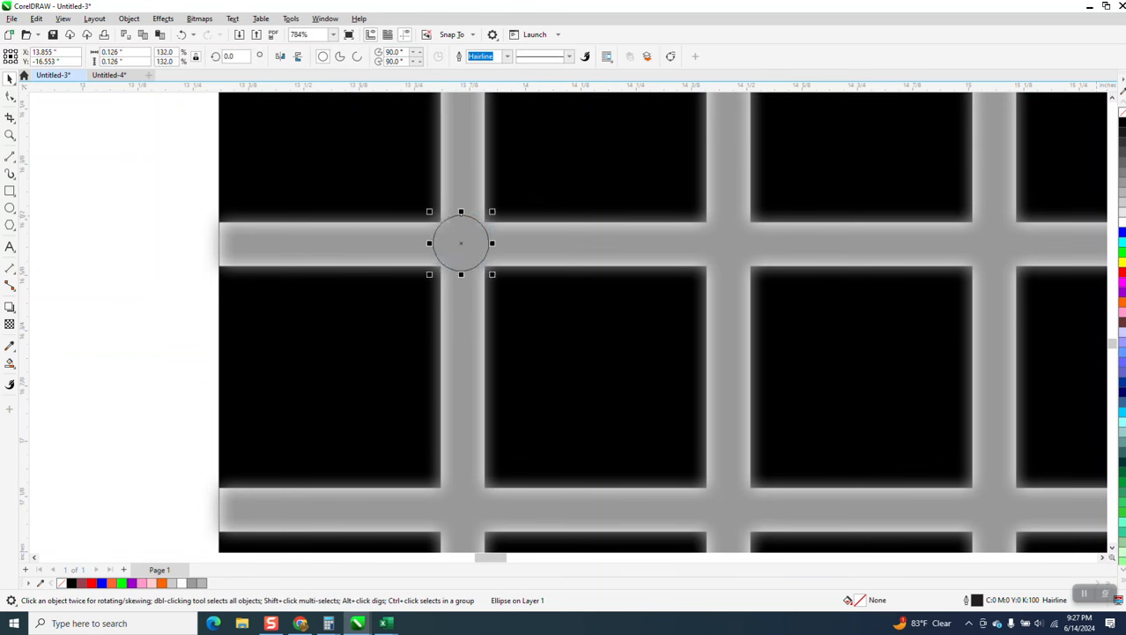
pyautogui.click(1121, 227)
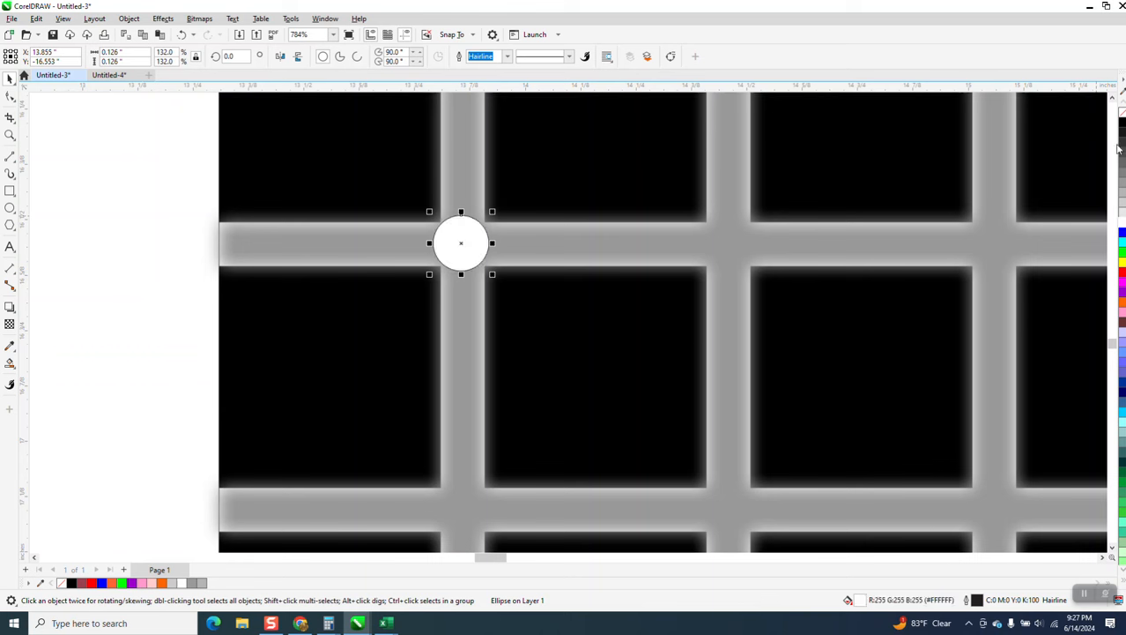
pyautogui.rightClick(1120, 113)
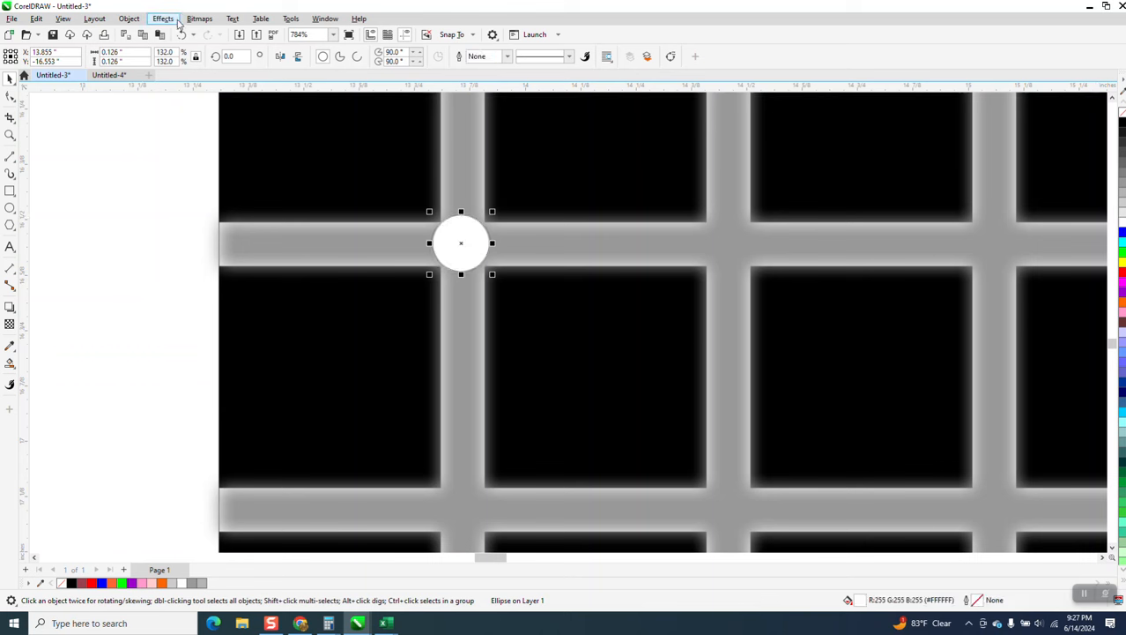
# Step: Apply a Gaussian Blur with a 0.9-pixel radius to the white circle
pyautogui.click(166, 19)
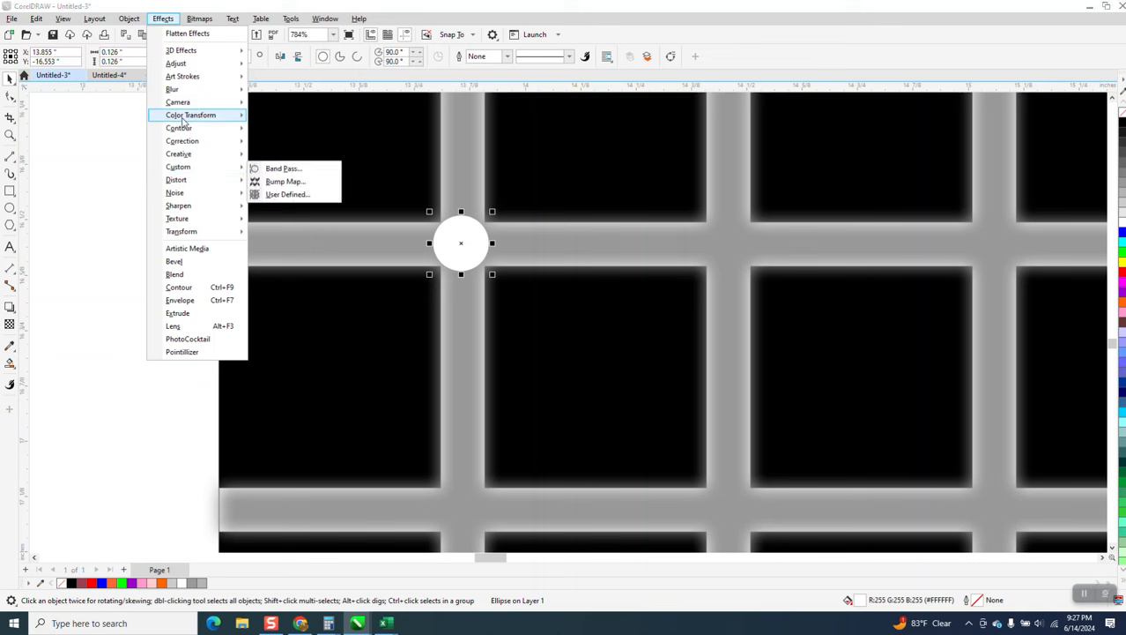
pyautogui.moveTo(176, 89)
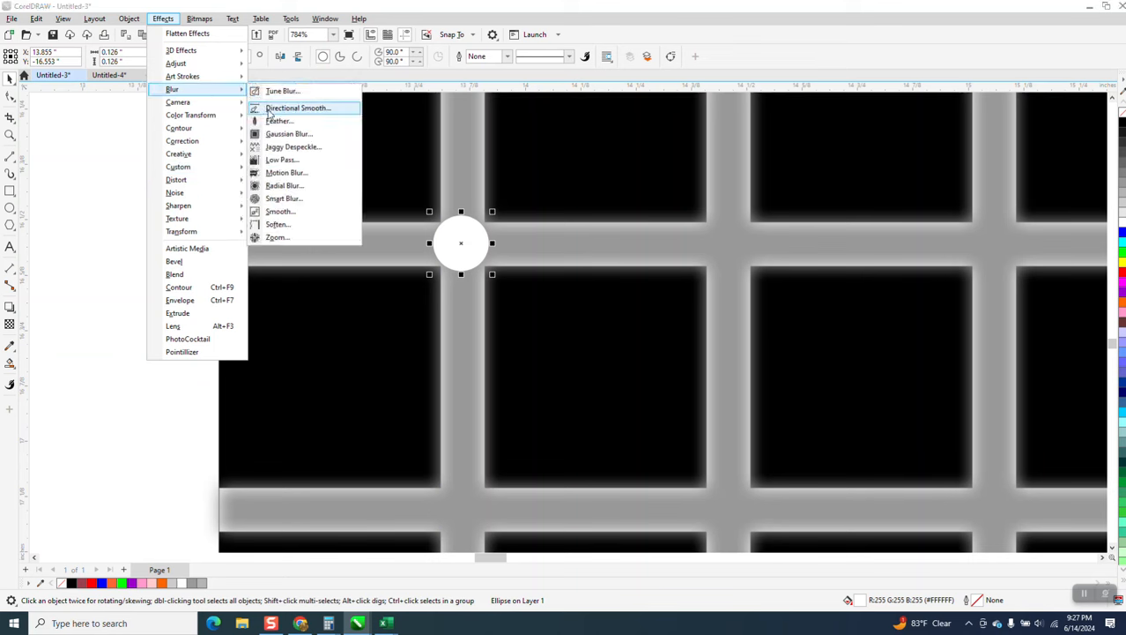
pyautogui.click(275, 135)
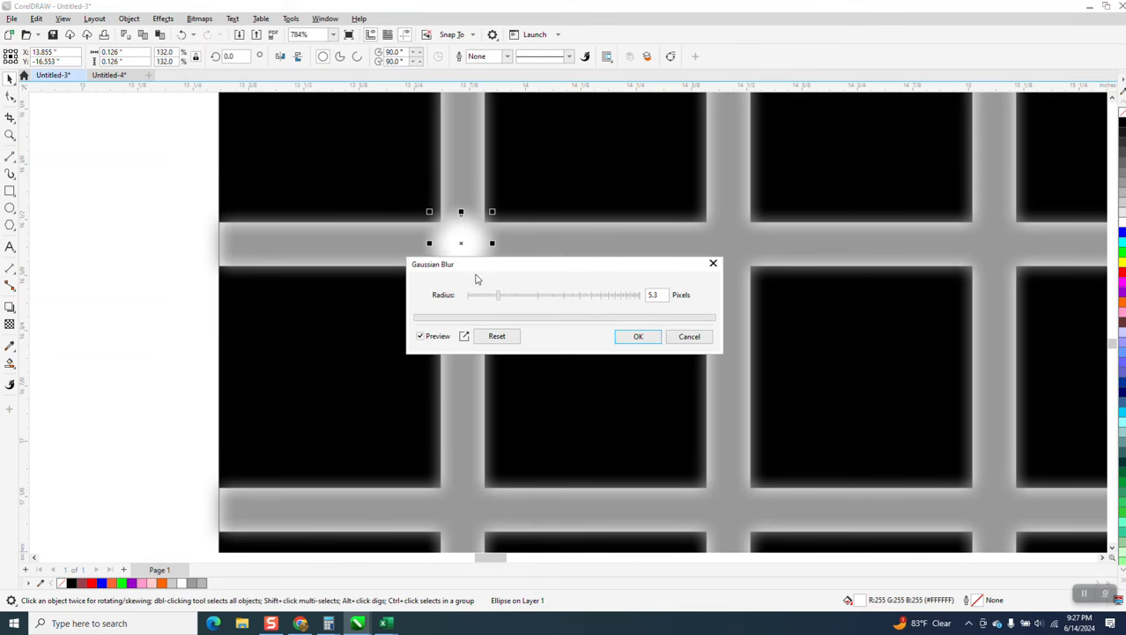
pyautogui.moveTo(500, 301); pyautogui.dragTo(474, 301)
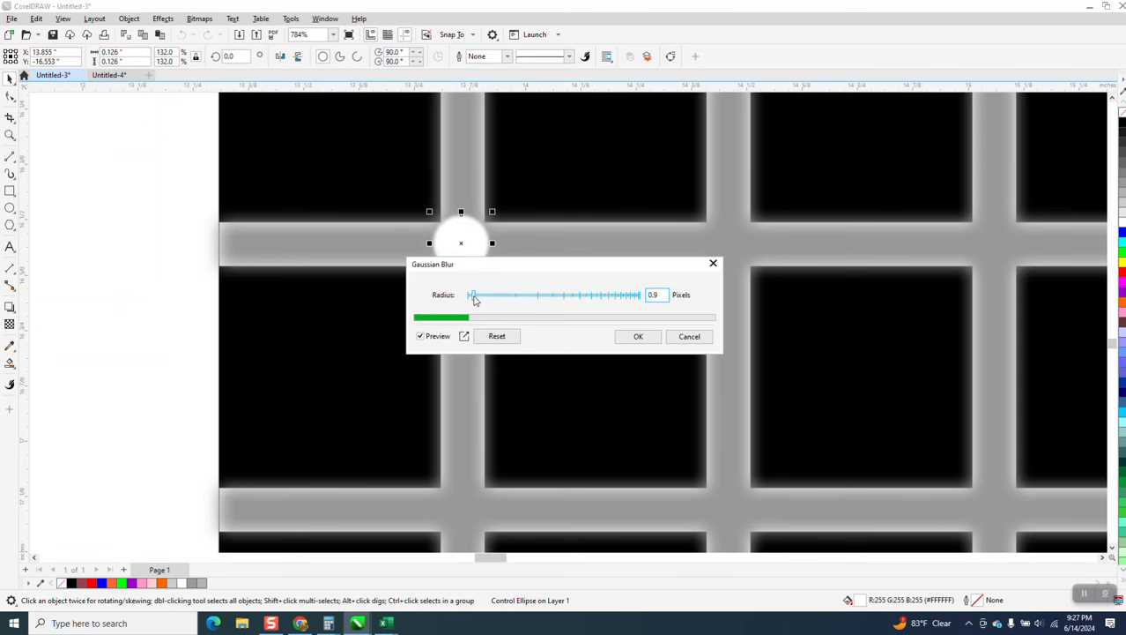
pyautogui.click(638, 336)
pyautogui.scroll(-1, 125, 209)
pyautogui.scroll(-2, 125, 209)
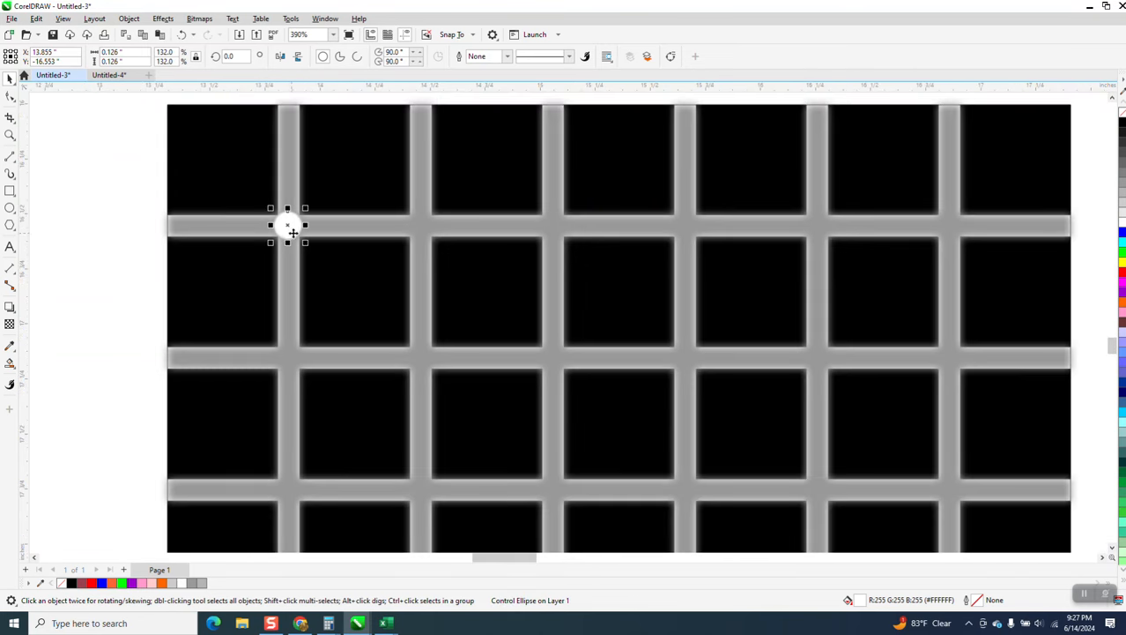
pyautogui.scroll(-2, 316, 234)
pyautogui.click(376, 137)
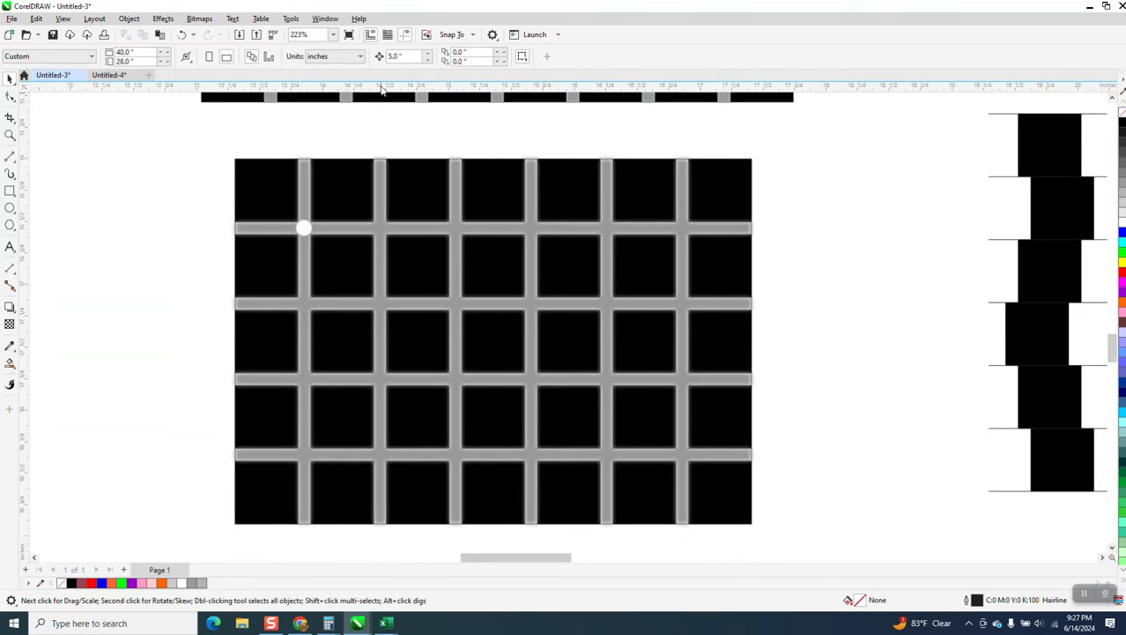
pyautogui.click(303, 229)
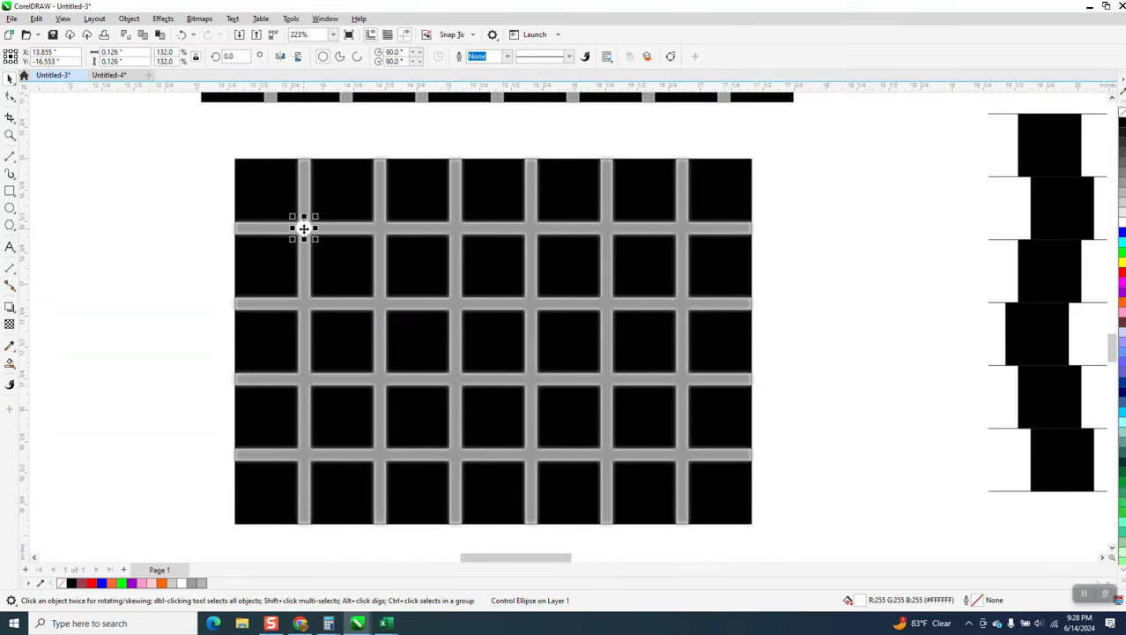
pyautogui.click(304, 230)
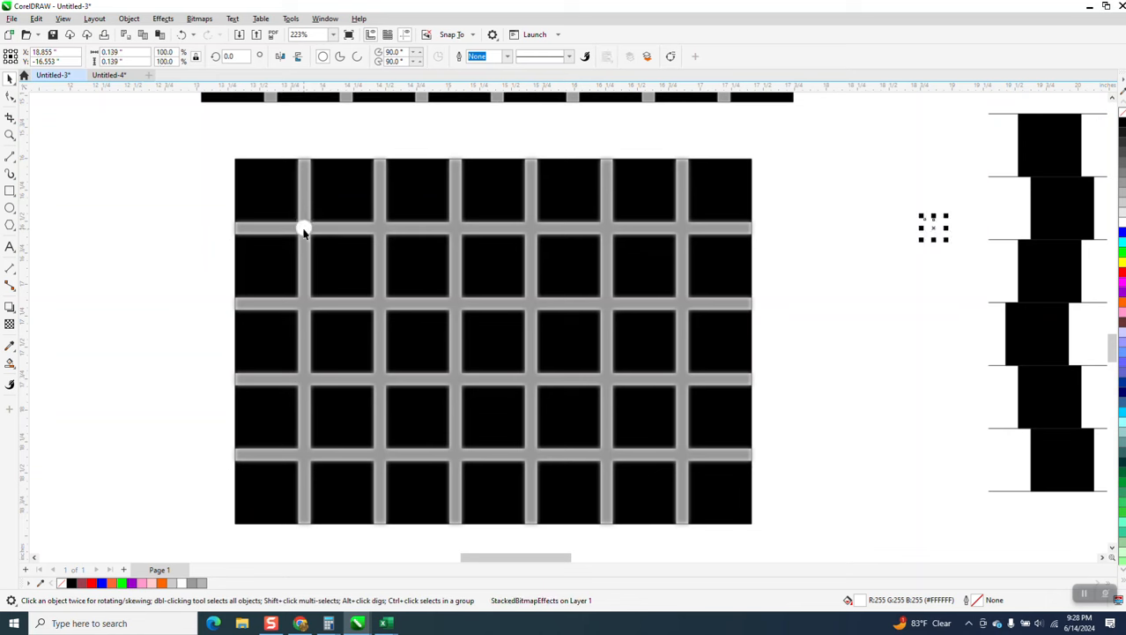
pyautogui.press('XF86Calculator')
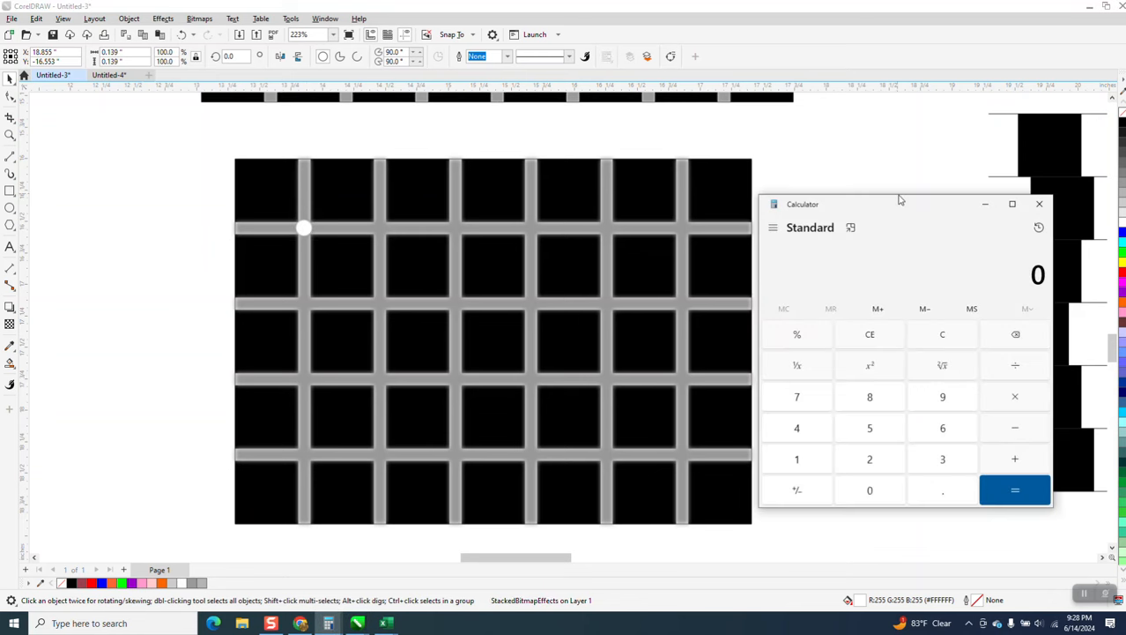
pyautogui.click(1033, 203)
pyautogui.click(385, 141)
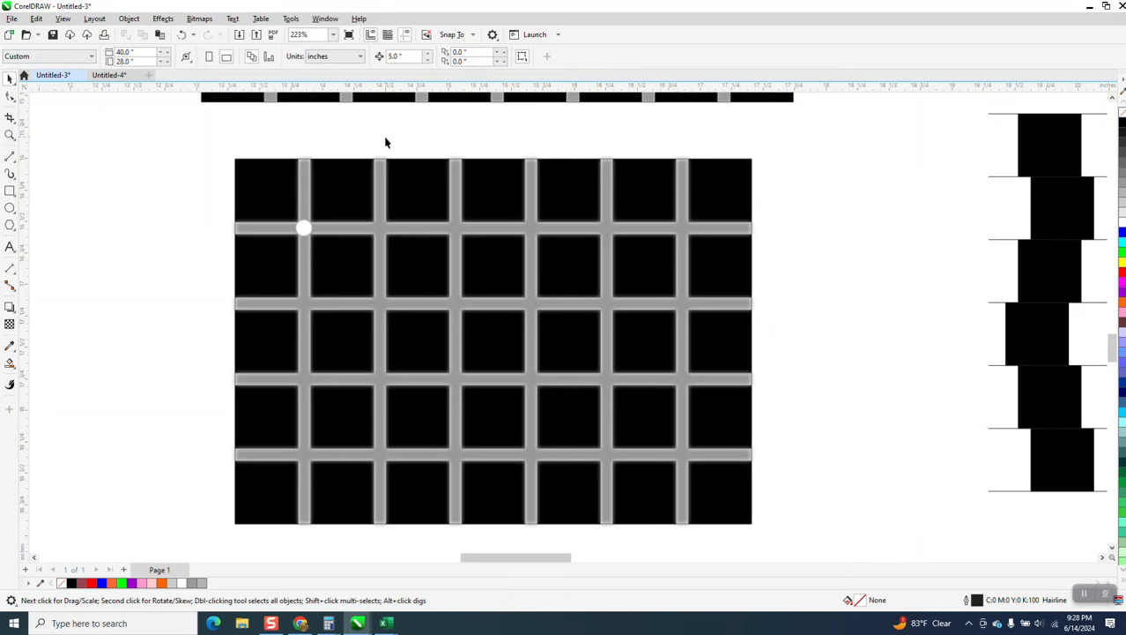
# Step: Set the nudge distance to 0.5 in and try duplicating the white dot toward the next intersection
pyautogui.moveTo(407, 57); pyautogui.dragTo(330, 71)
pyautogui.write('.5')
pyautogui.click(304, 227)
pyautogui.hotkey('ctrl', 'd')
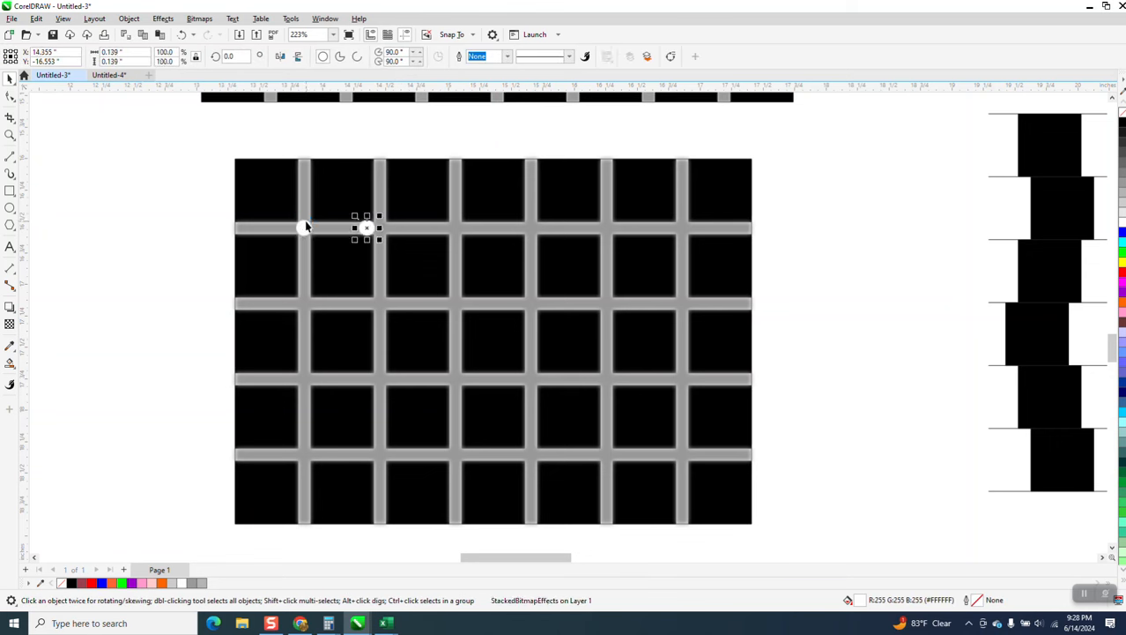
pyautogui.press('Delete')
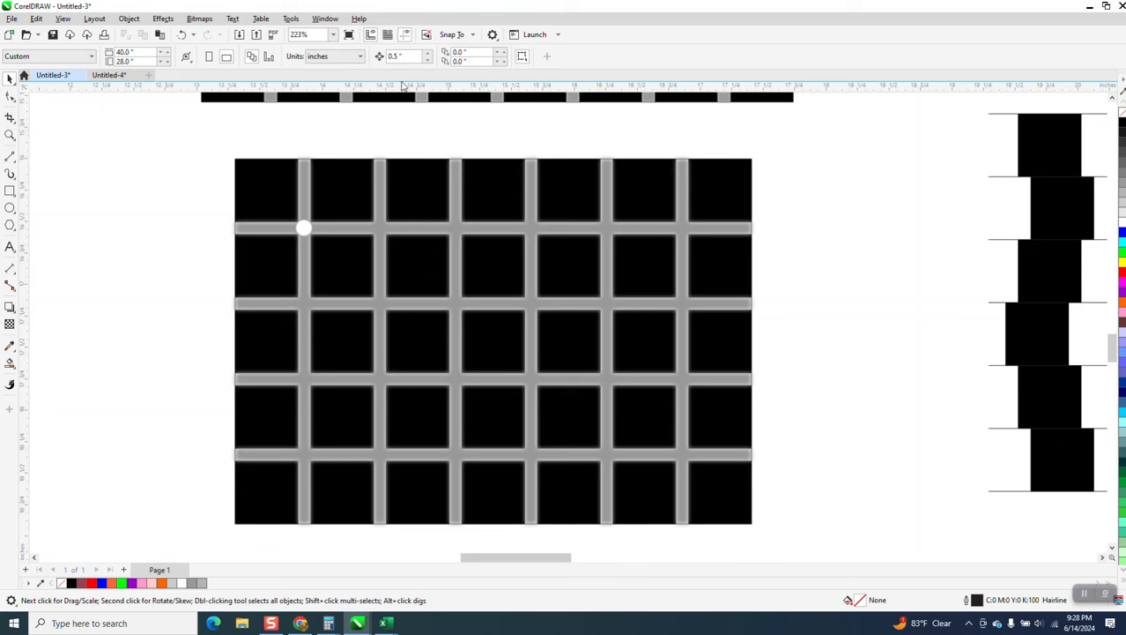
# Step: Set the nudge distance to 0.6 in and duplicate the white dot onto the second intersection of the first row
pyautogui.press('BackSpace')
pyautogui.write('.6')
pyautogui.click(303, 229)
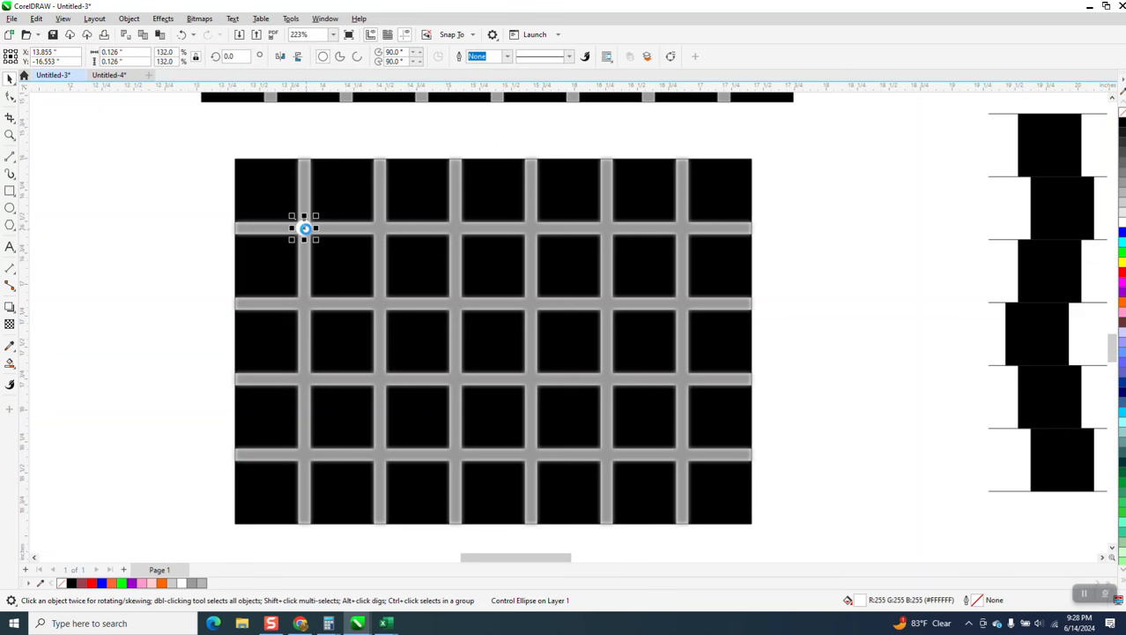
pyautogui.hotkey('ctrl', 'd')
pyautogui.hotkey('ctrl', 'f')
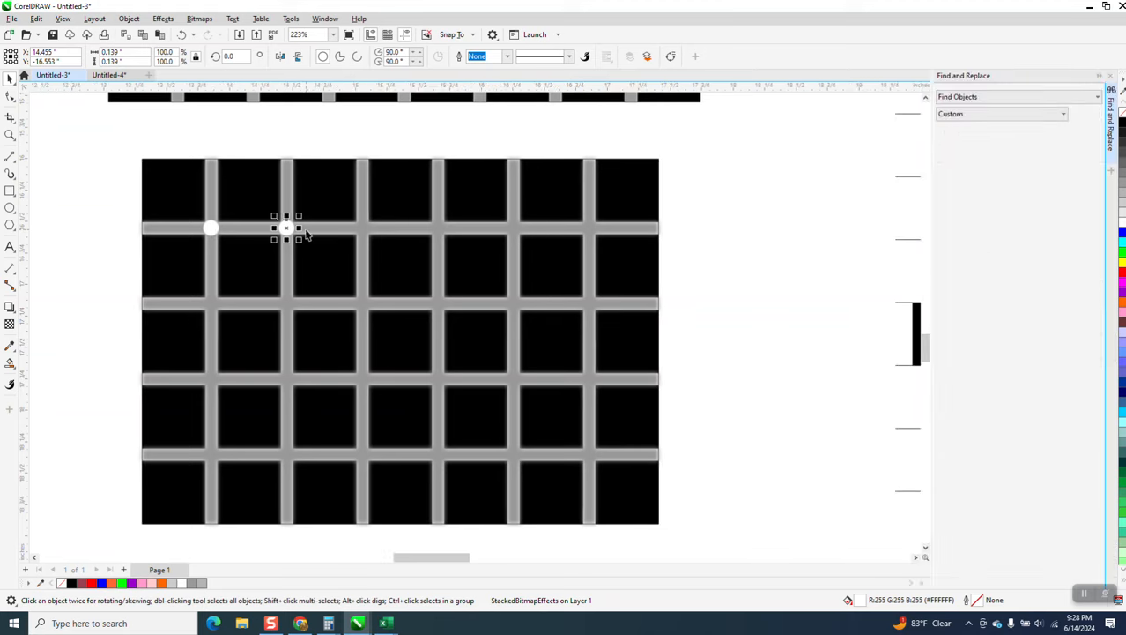
pyautogui.press('Right')
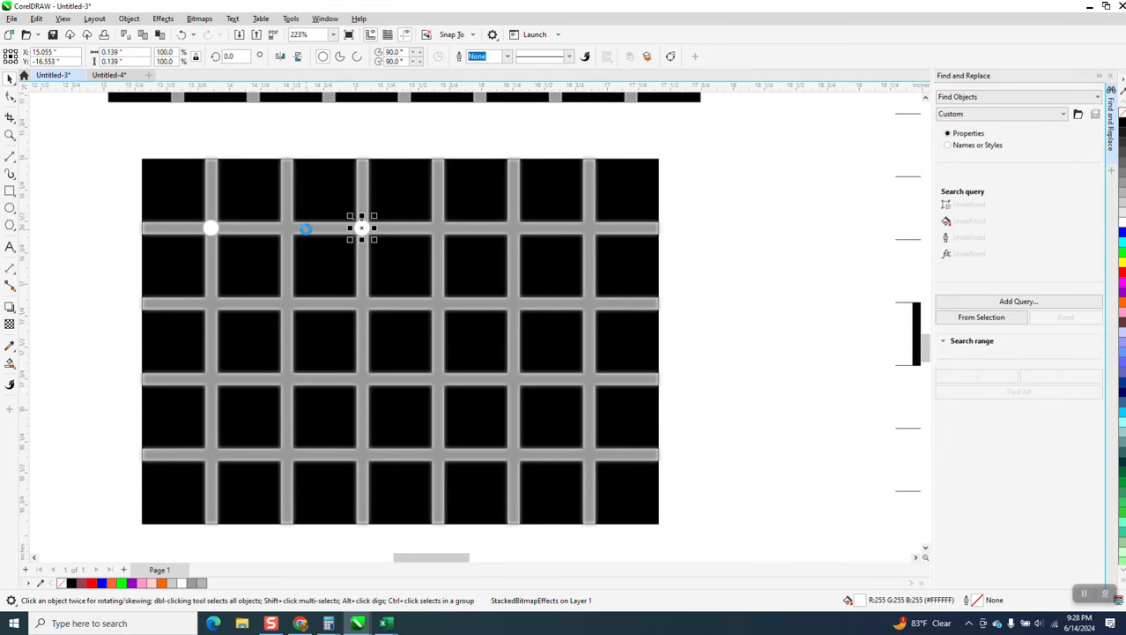
pyautogui.click(1110, 76)
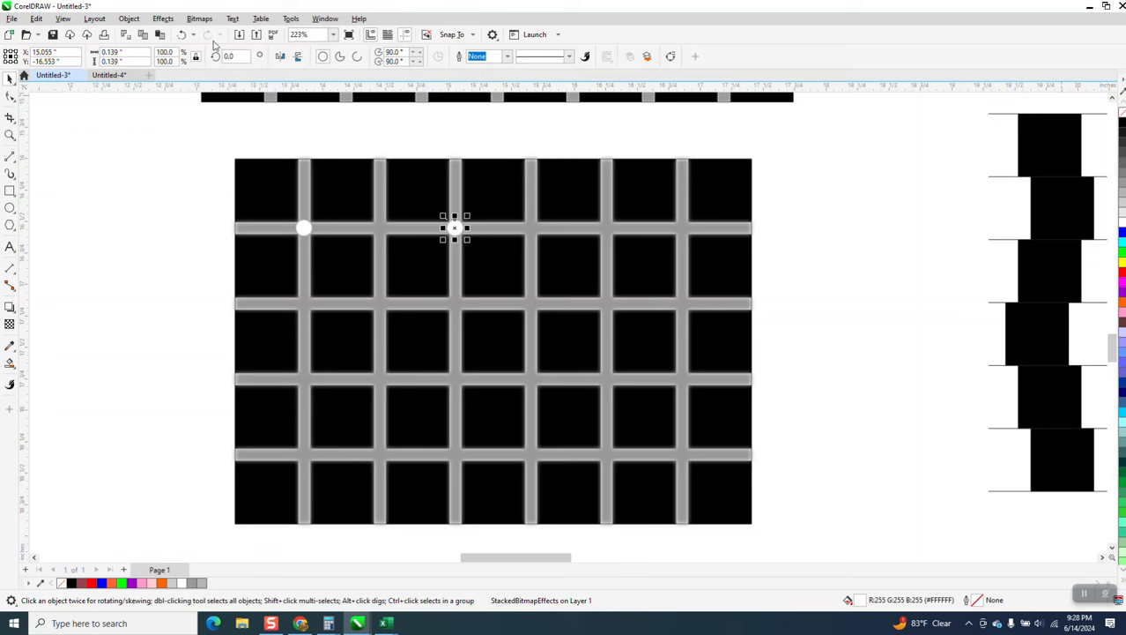
pyautogui.click(182, 34)
pyautogui.hotkey('ctrl', 'd')
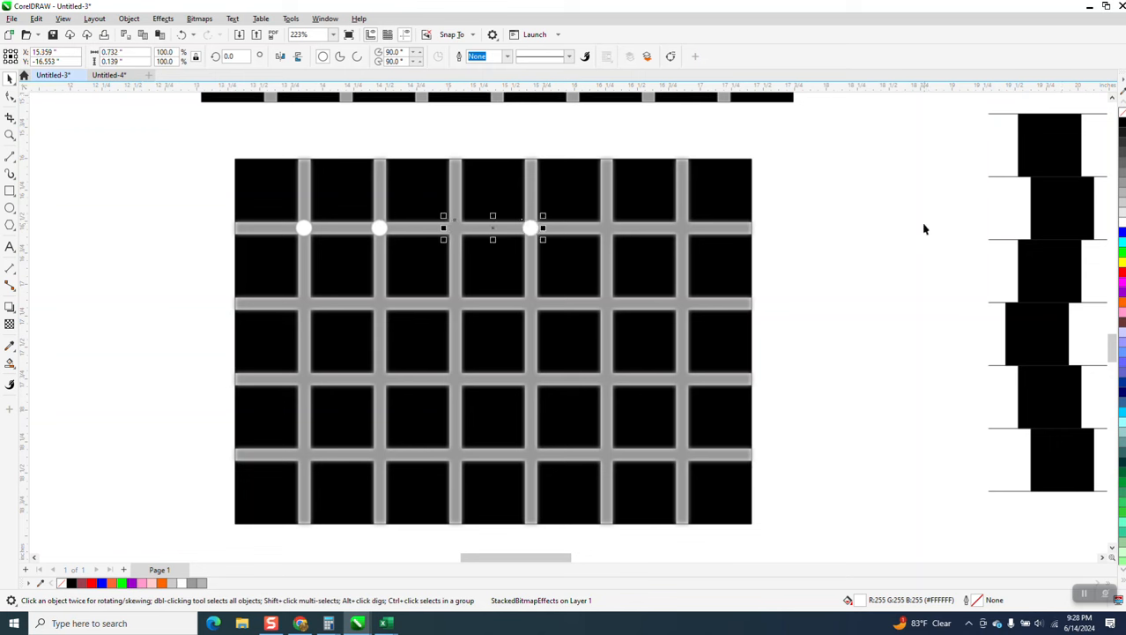
pyautogui.press('Delete')
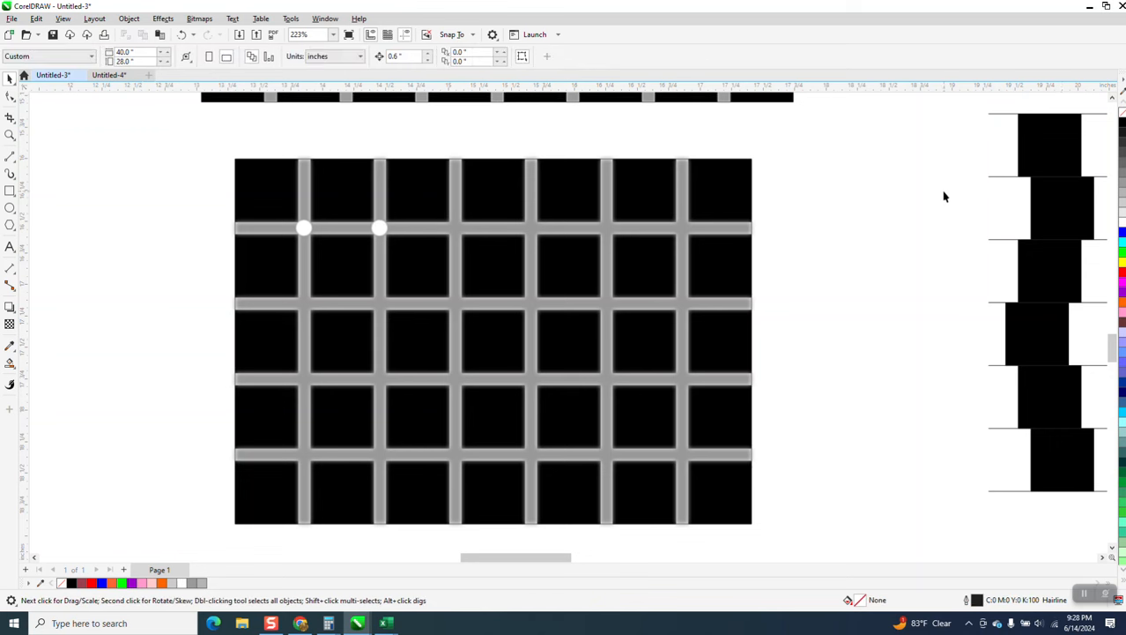
# Step: Duplicate the white dot at 0.6 in spacing onto the remaining four intersections of the first gray row
pyautogui.click(373, 230)
pyautogui.hotkey('ctrl', 'd')
pyautogui.hotkey('ctrl', 'd')
pyautogui.hotkey('ctrl', 'd')
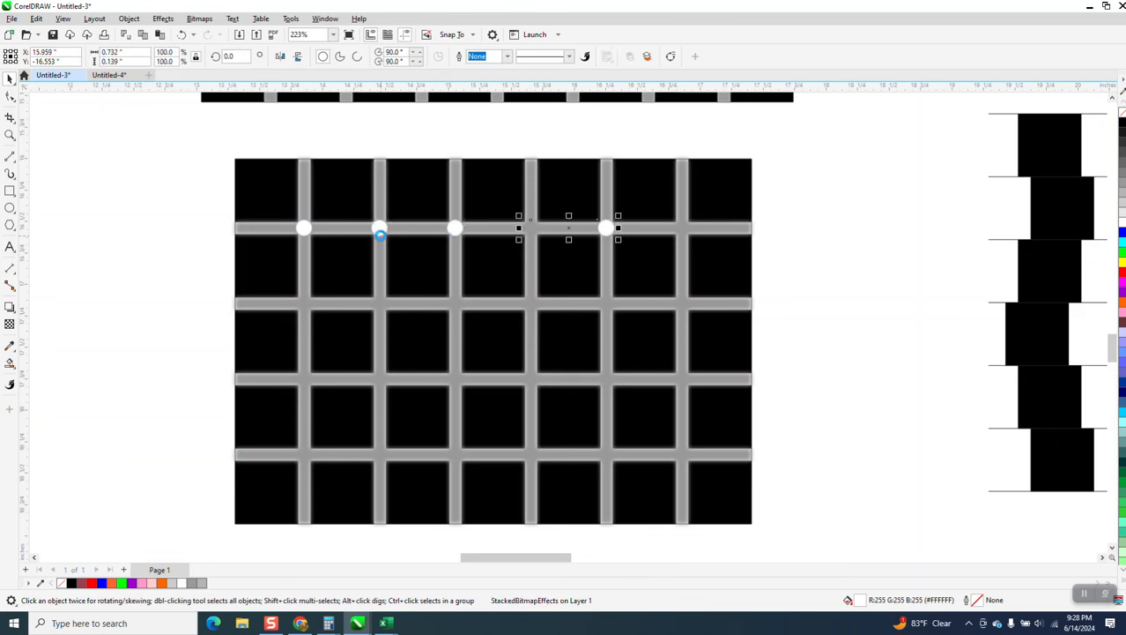
pyautogui.click(904, 203)
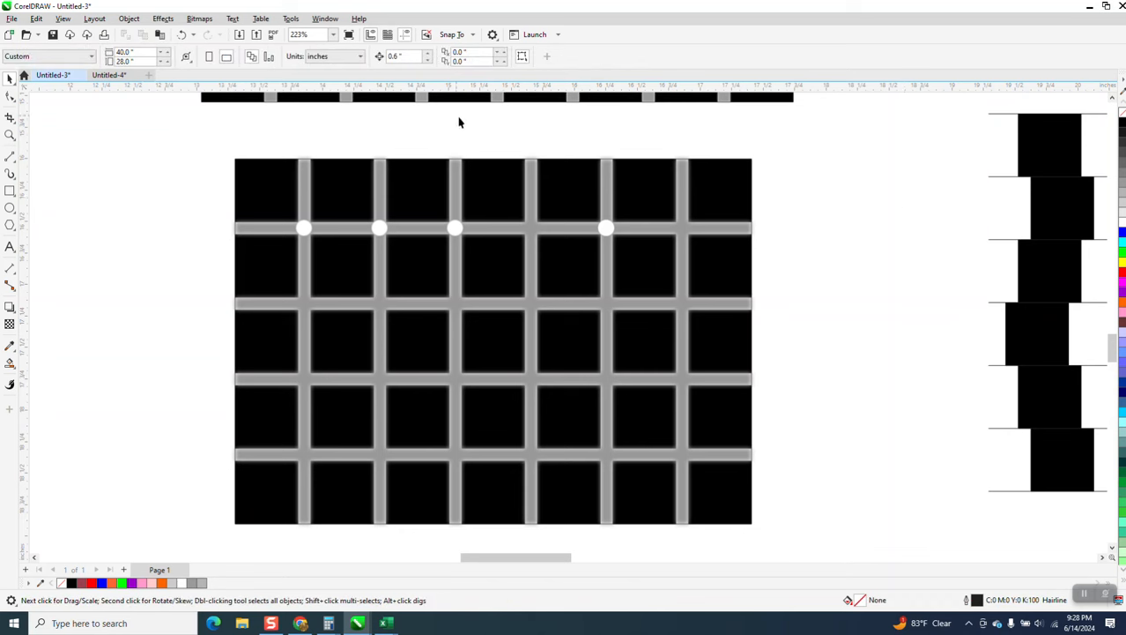
pyautogui.click(456, 228)
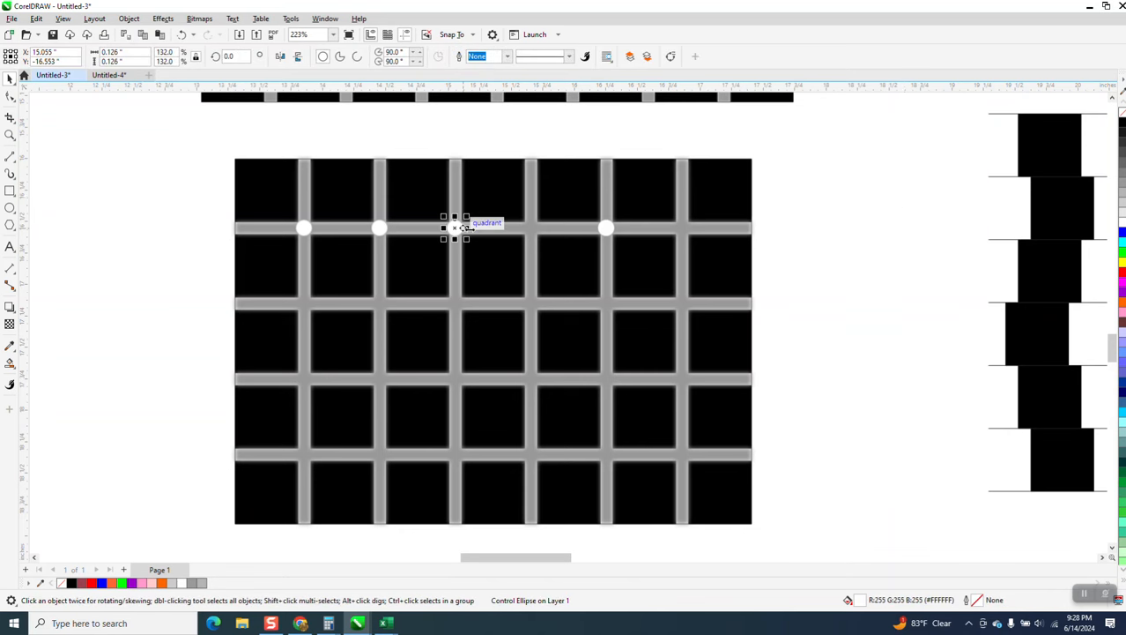
pyautogui.hotkey('ctrl', 'd')
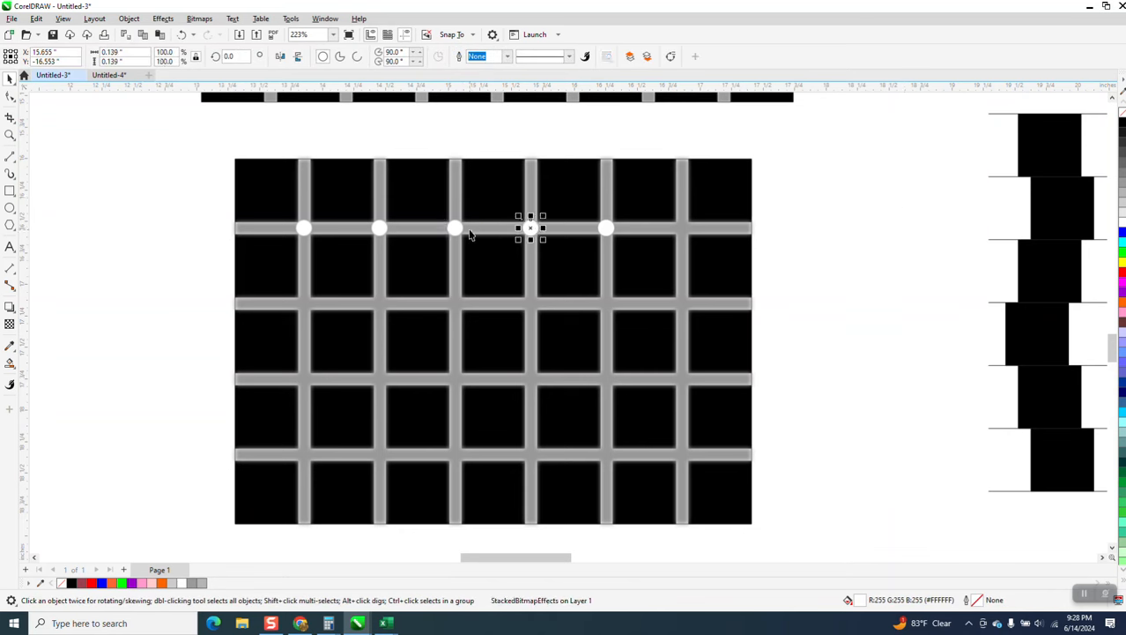
pyautogui.hotkey('ctrl', 'd')
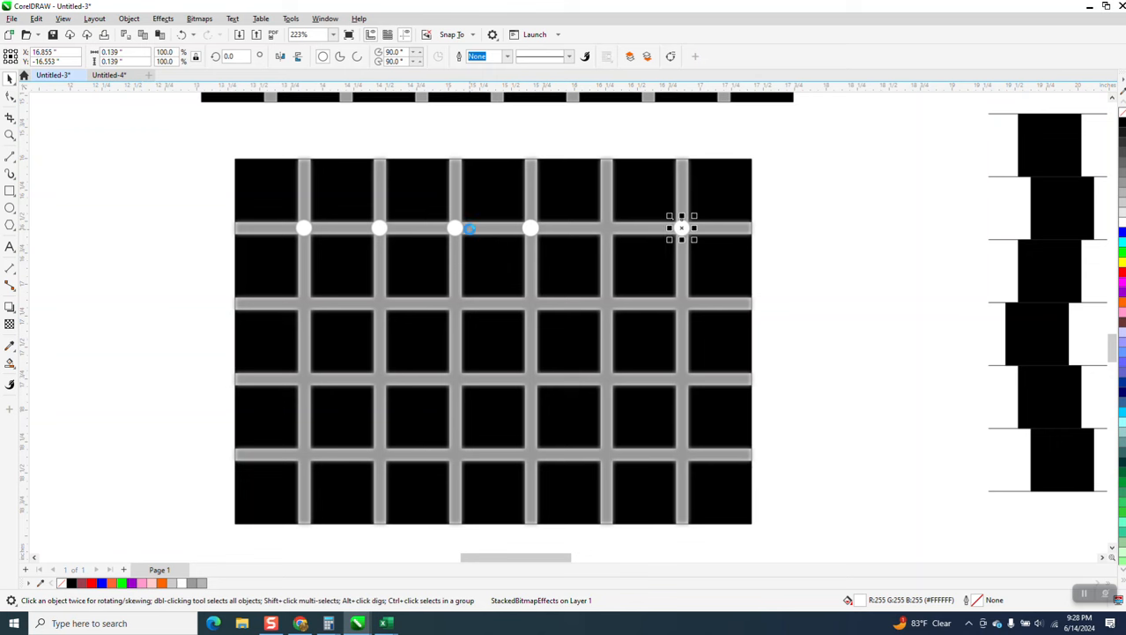
pyautogui.press('Left')
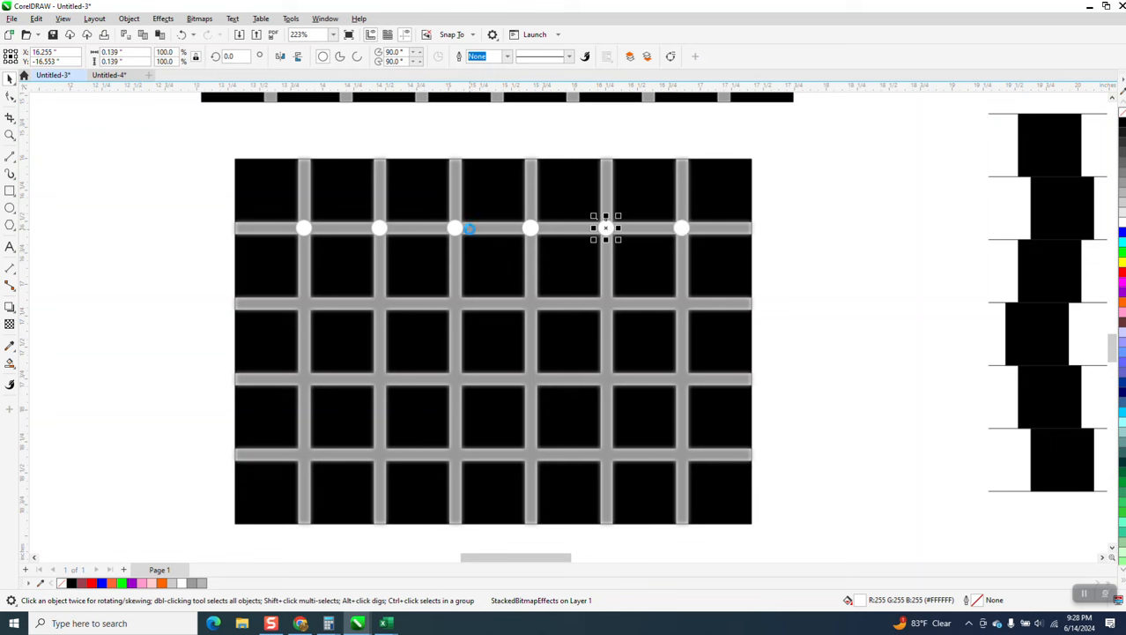
# Step: Group the first row of white dots and duplicate it downward at 0.6 in spacing onto the three remaining horizontal gray lines
pyautogui.moveTo(212, 223); pyautogui.dragTo(750, 269)
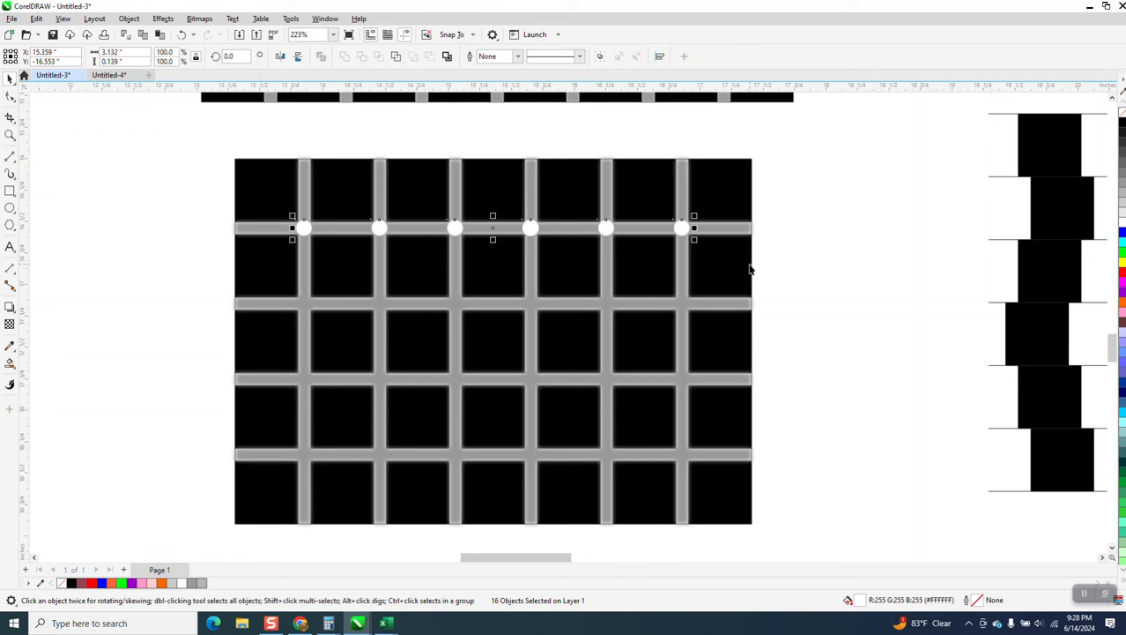
pyautogui.hotkey('ctrl', 'g')
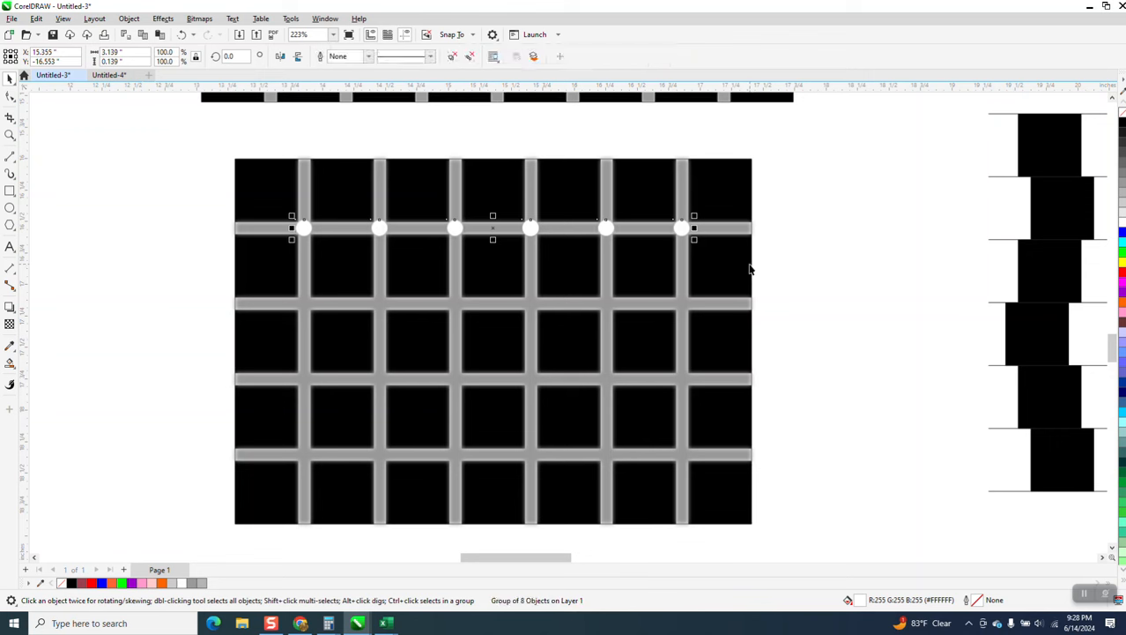
pyautogui.hotkey('ctrl', 'd')
pyautogui.hotkey('ctrl', 'd')
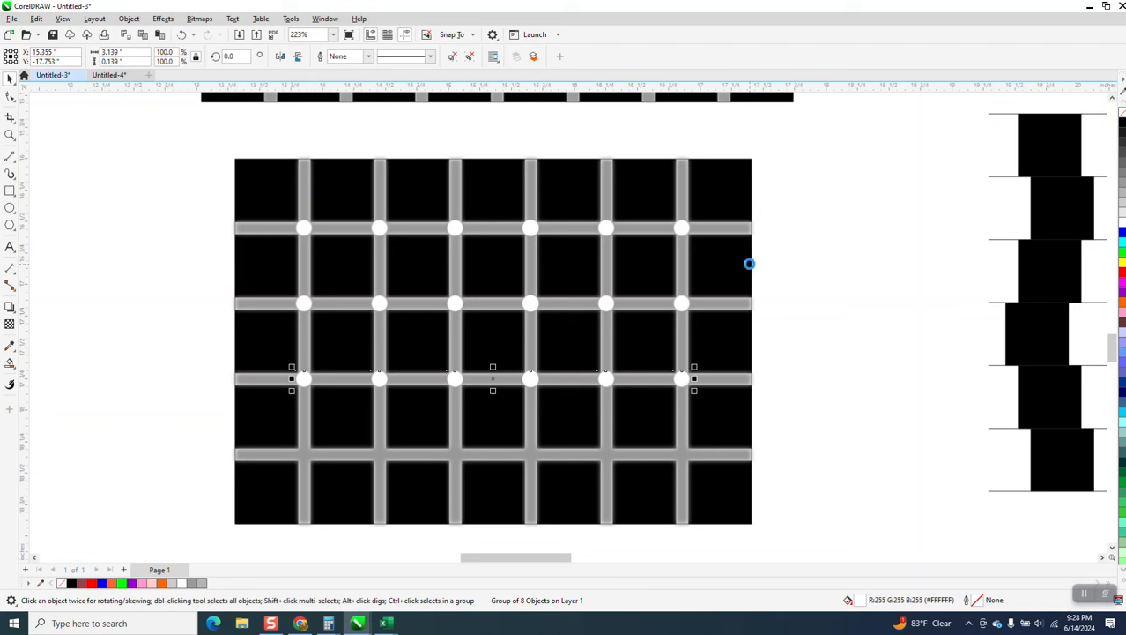
pyautogui.hotkey('ctrl', 'd')
pyautogui.click(856, 328)
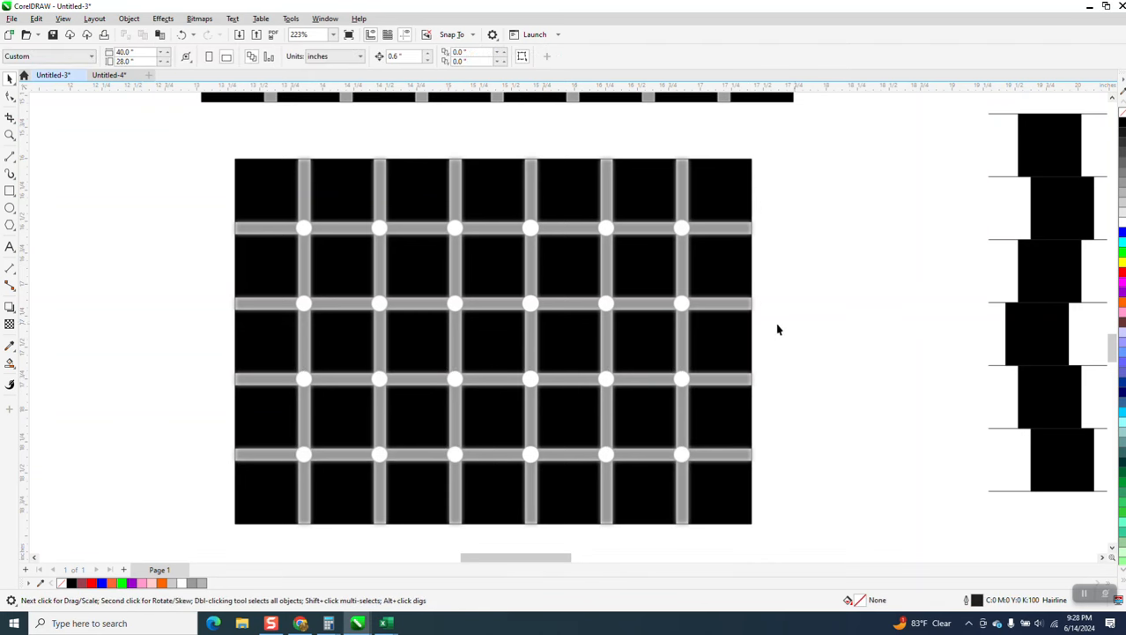
# Step: Examine the recreated dot grid up close and zoomed out, comparing its dots and blurred gray lines with the original grid above it
pyautogui.click(10, 135)
pyautogui.moveTo(220, 148); pyautogui.dragTo(834, 542)
pyautogui.click(9, 79)
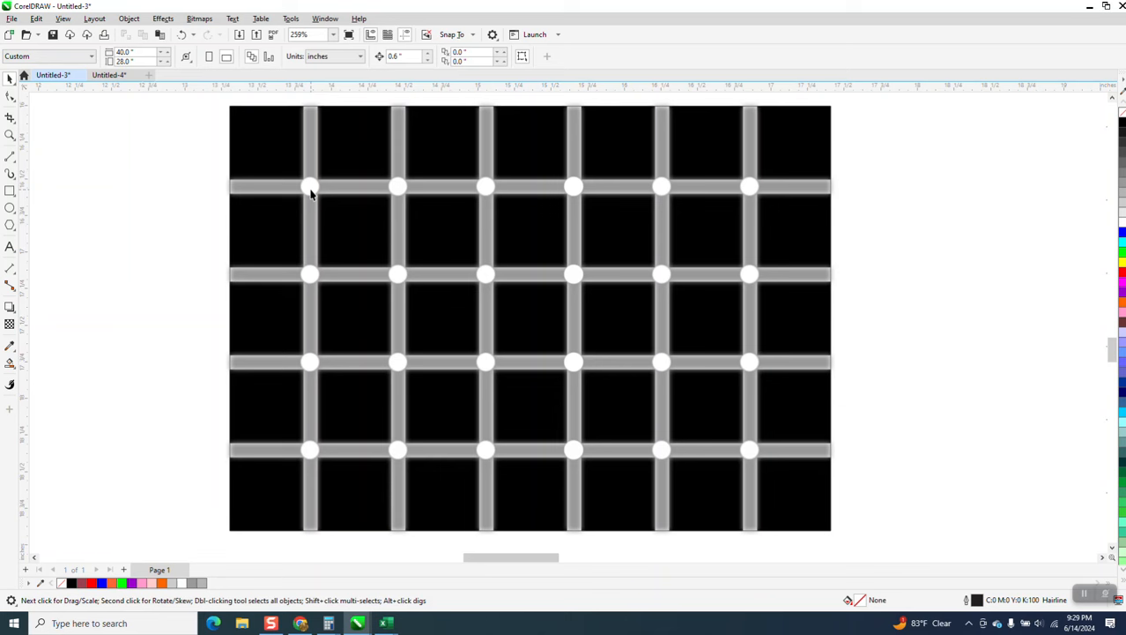
pyautogui.scroll(-4, 649, 313)
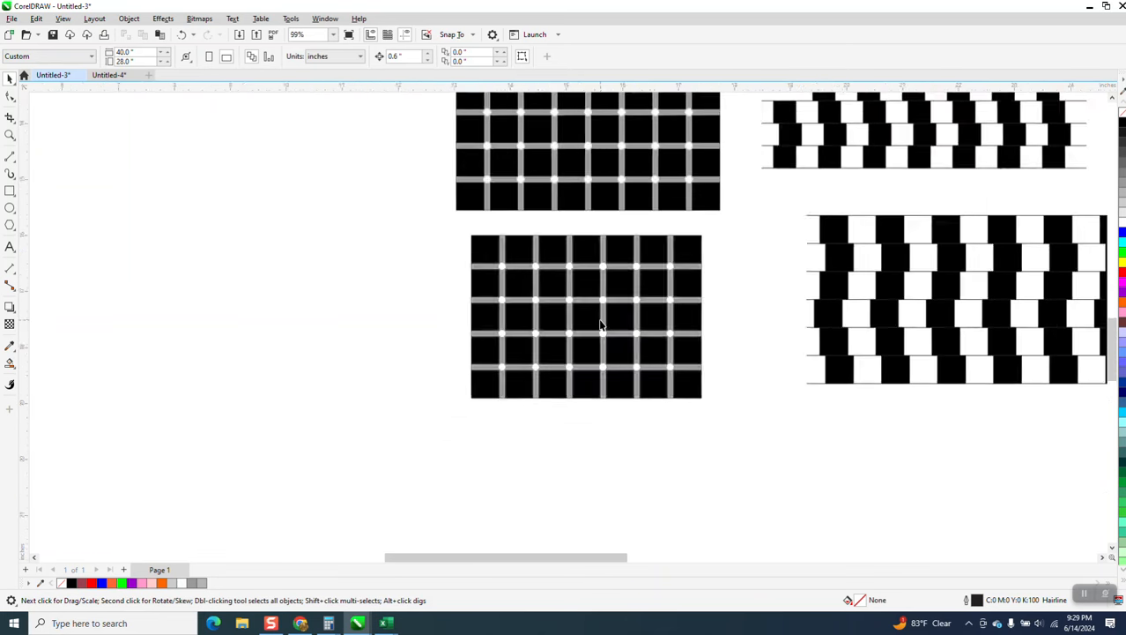
pyautogui.click(10, 135)
pyautogui.moveTo(513, 162); pyautogui.dragTo(701, 262)
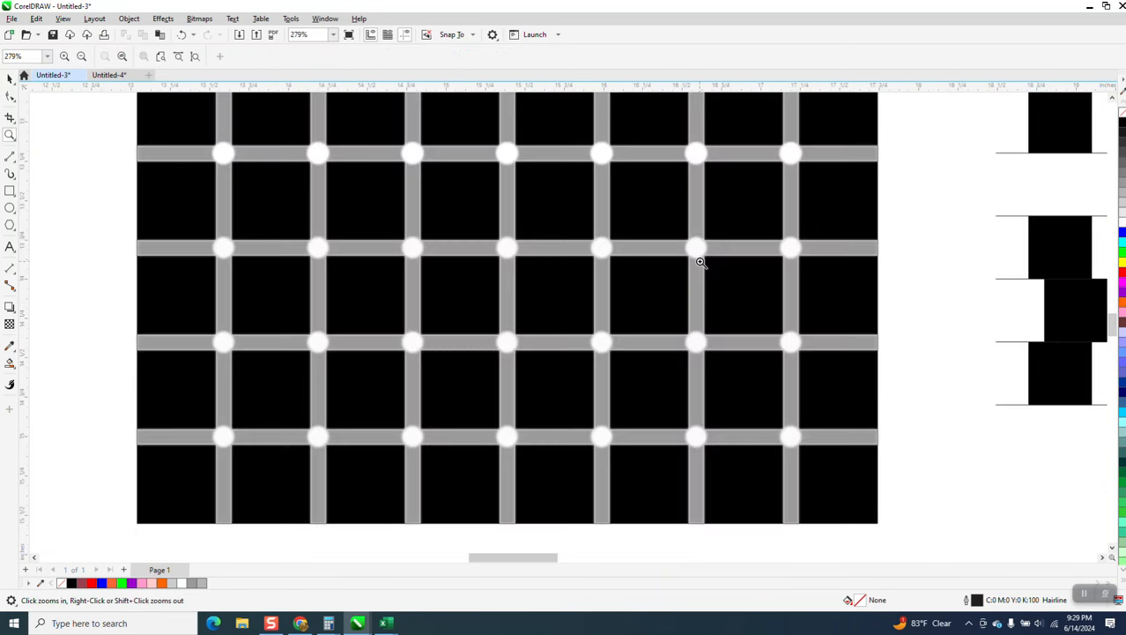
pyautogui.scroll(-2, 640, 249)
pyautogui.moveTo(524, 444); pyautogui.dragTo(607, 483)
pyautogui.scroll(-5, 493, 372)
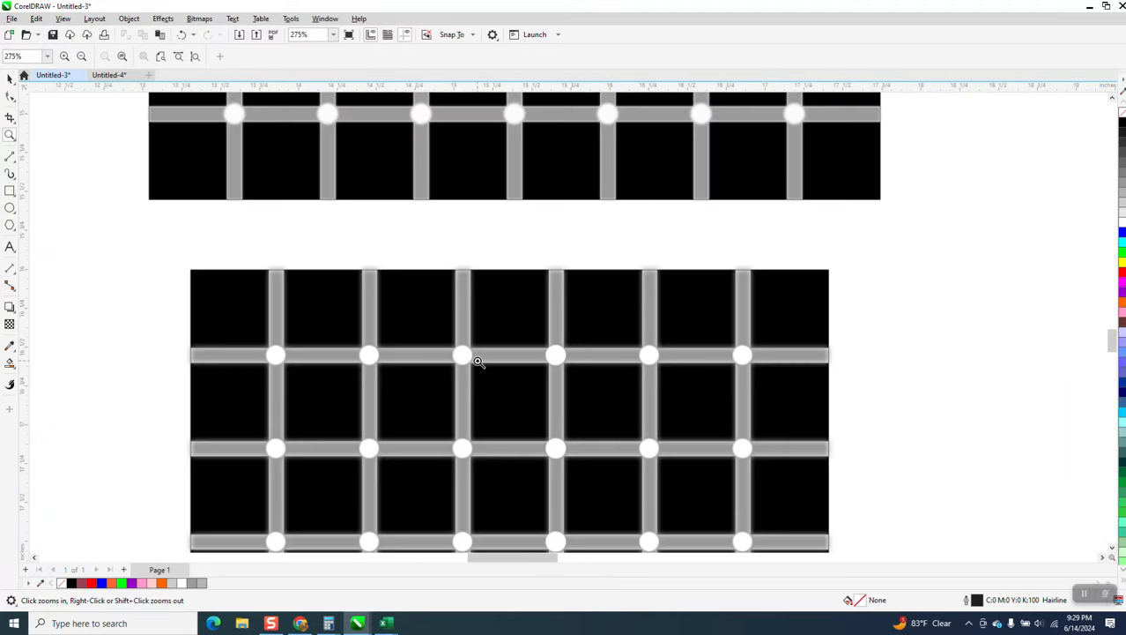
pyautogui.scroll(-3, 476, 359)
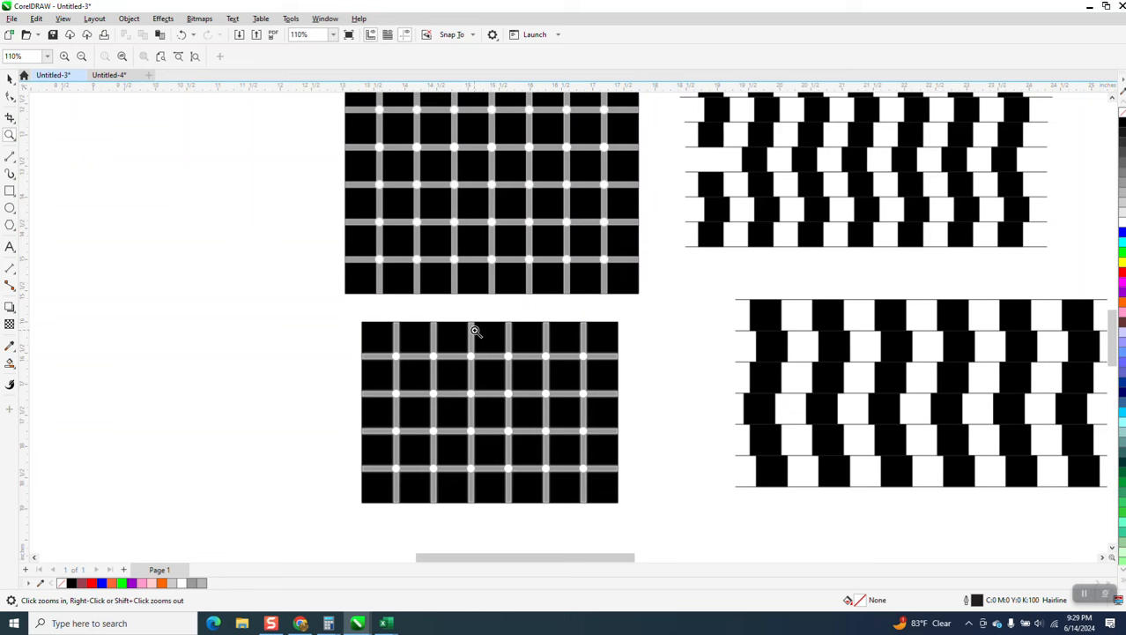
pyautogui.click(9, 78)
pyautogui.moveTo(321, 313); pyautogui.dragTo(608, 473)
pyautogui.press('z')
pyautogui.moveTo(363, 319); pyautogui.dragTo(676, 514)
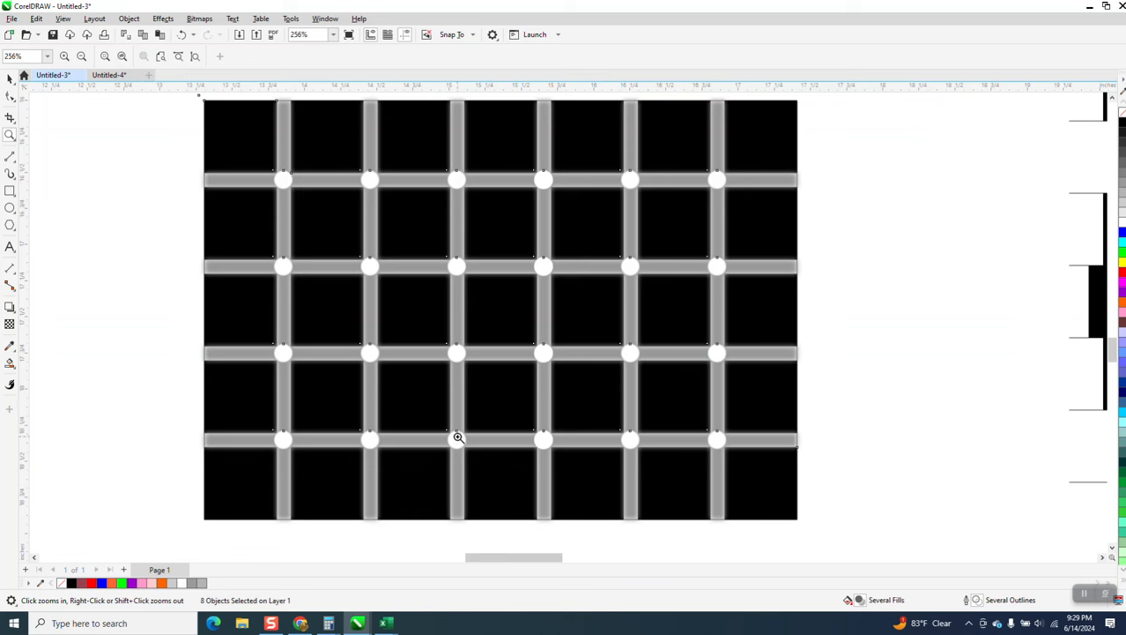
pyautogui.click(10, 79)
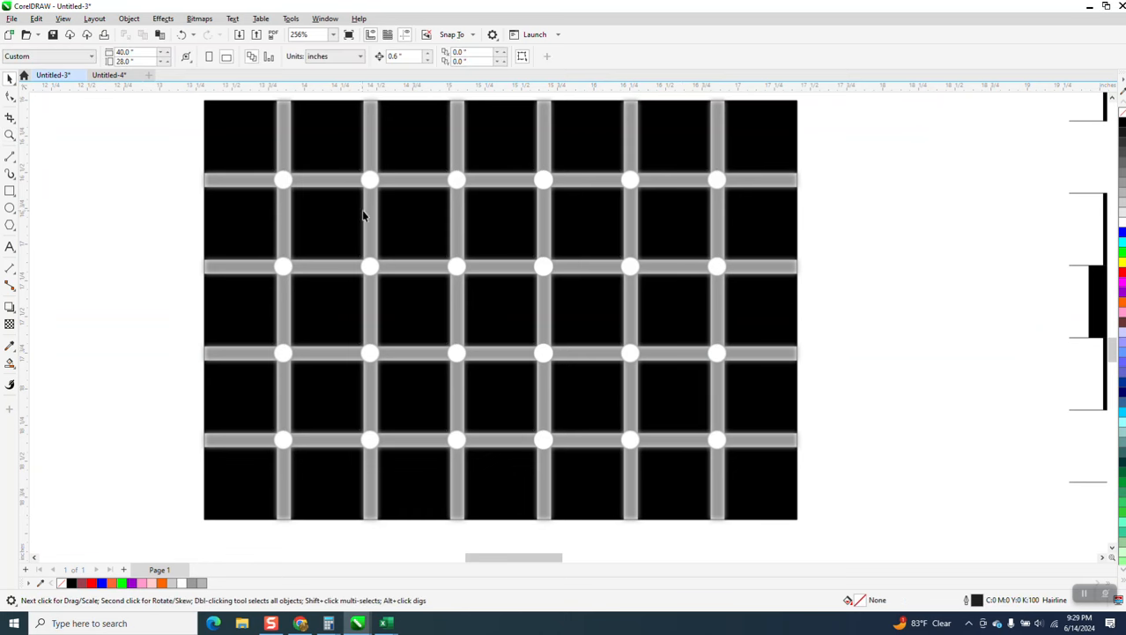
pyautogui.scroll(-5, 462, 341)
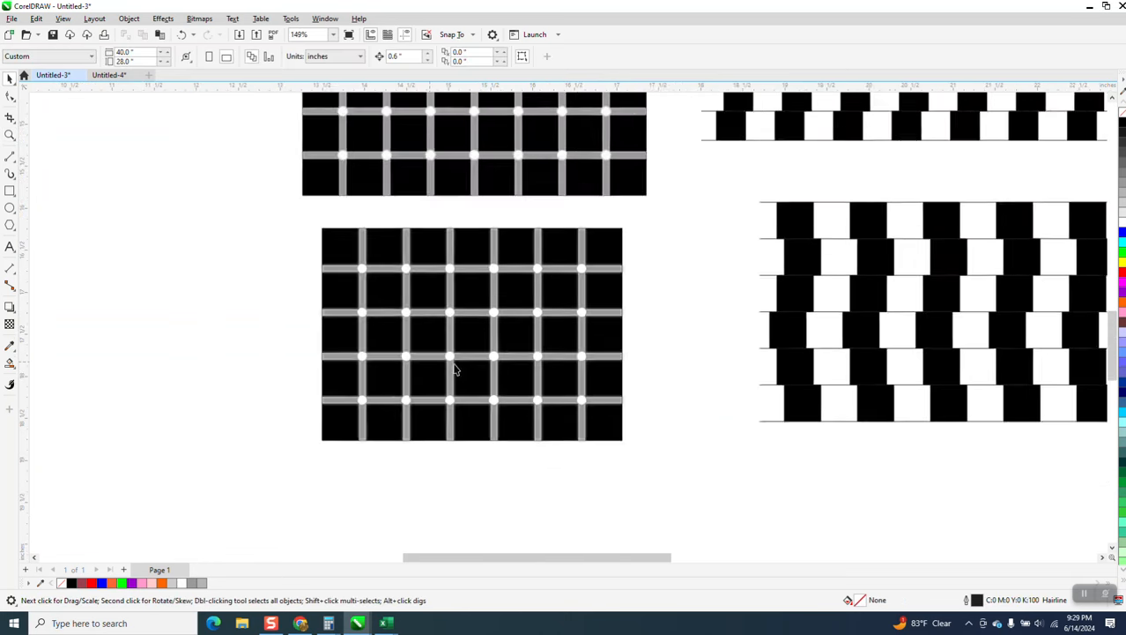